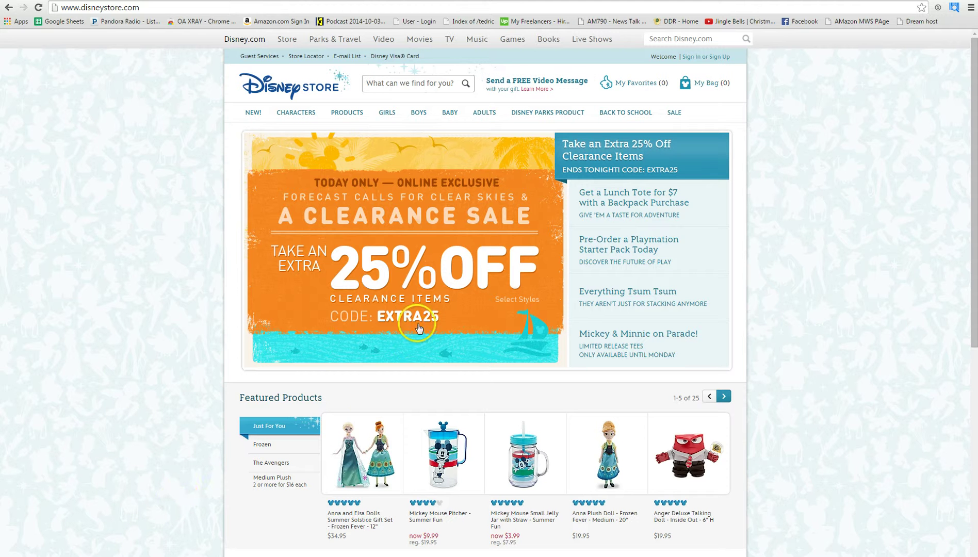
Open the extra 25% off clearance sale and run the product-comparison extension on the first page of results.
left_click(404, 305)
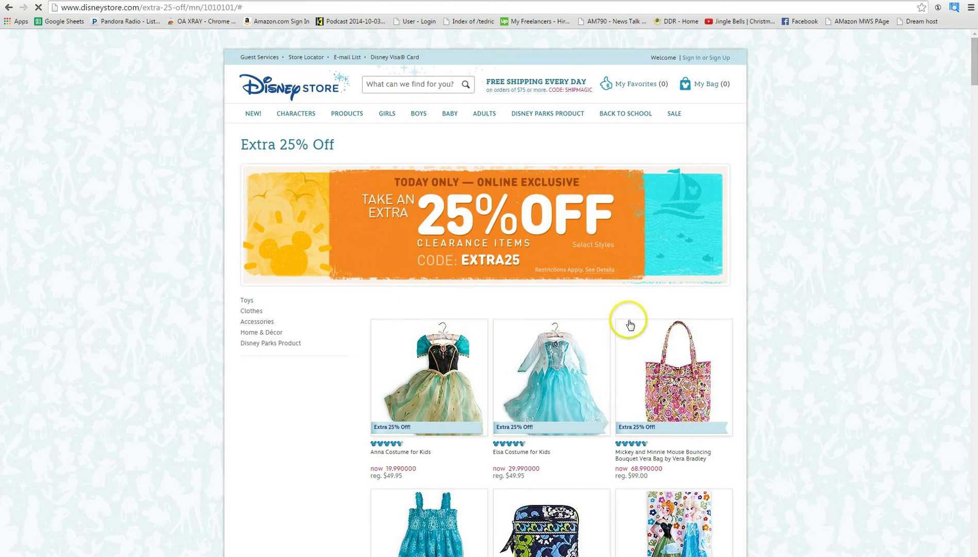
scroll(629, 322, "down", 2)
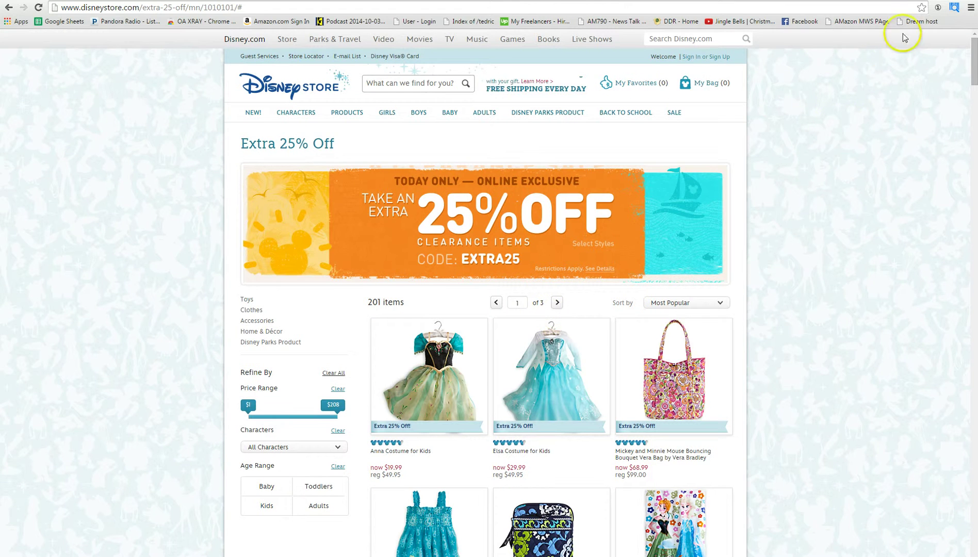
left_click(956, 12)
Run the product-comparison extension on the second and third pages of the clearance results.
left_click(543, 1)
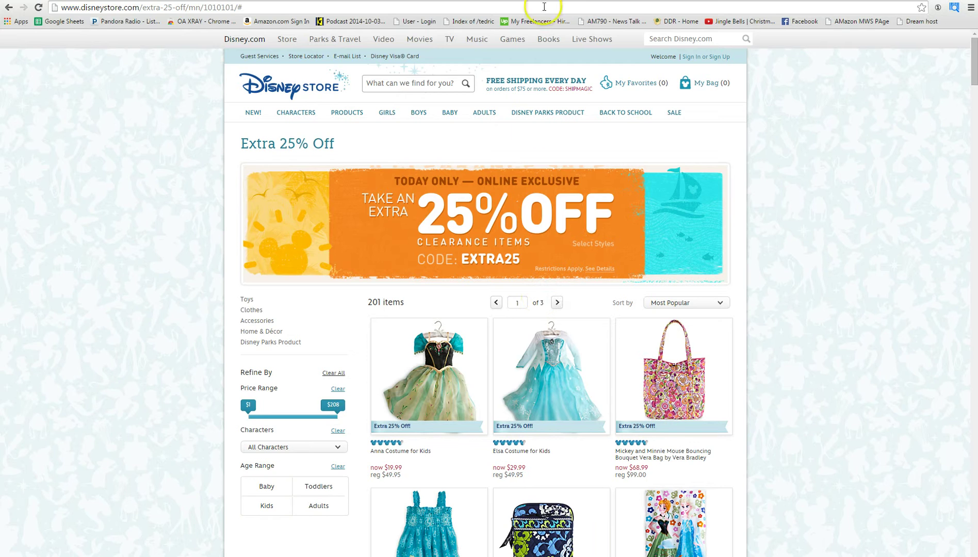
left_click(557, 303)
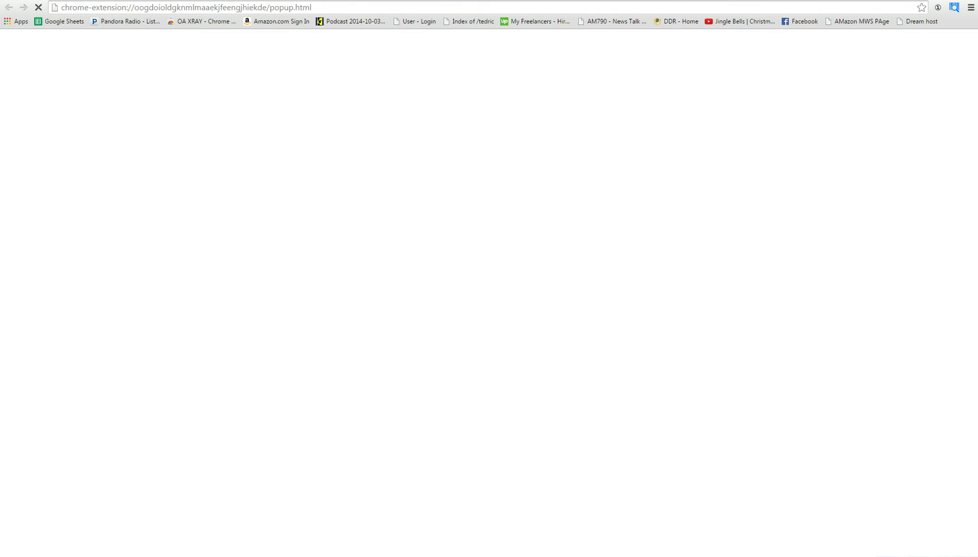
left_click(547, 1)
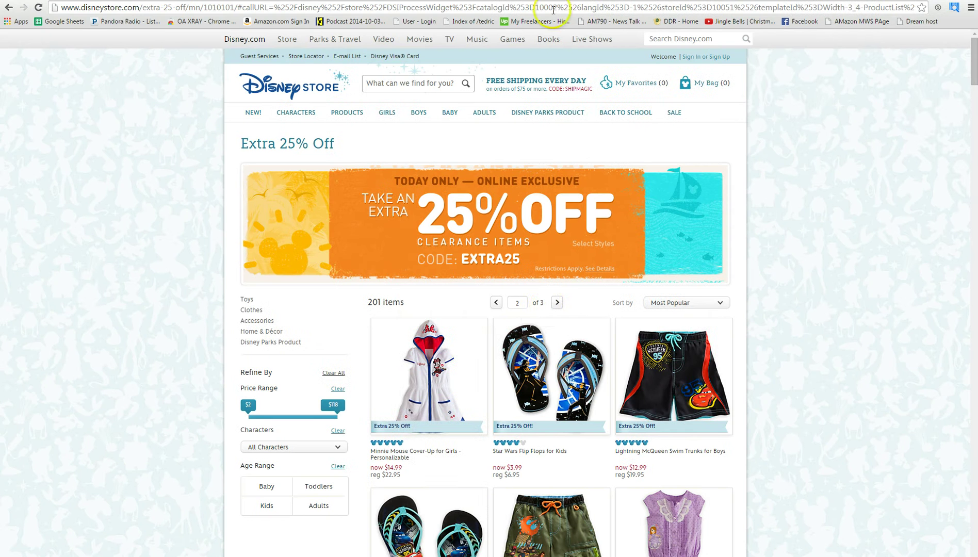
left_click(556, 302)
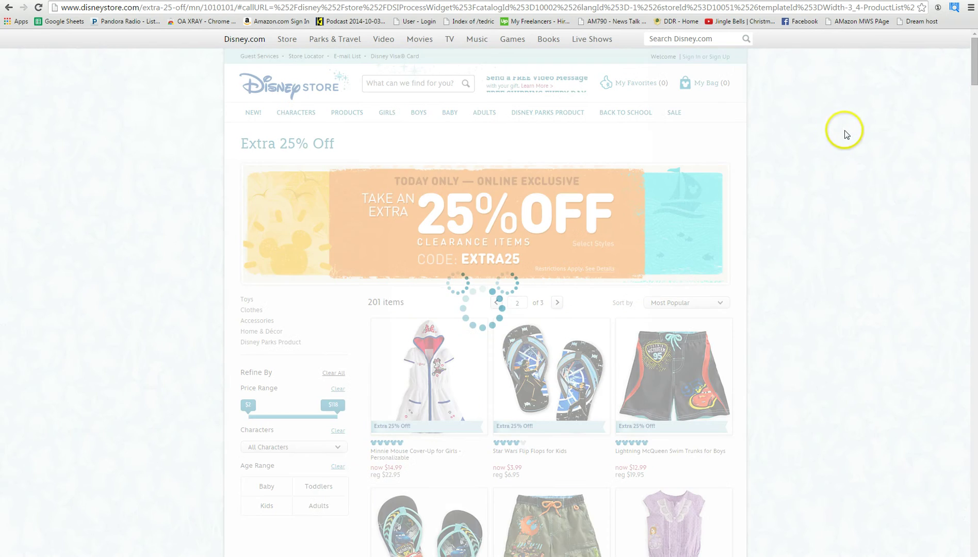
left_click(954, 7)
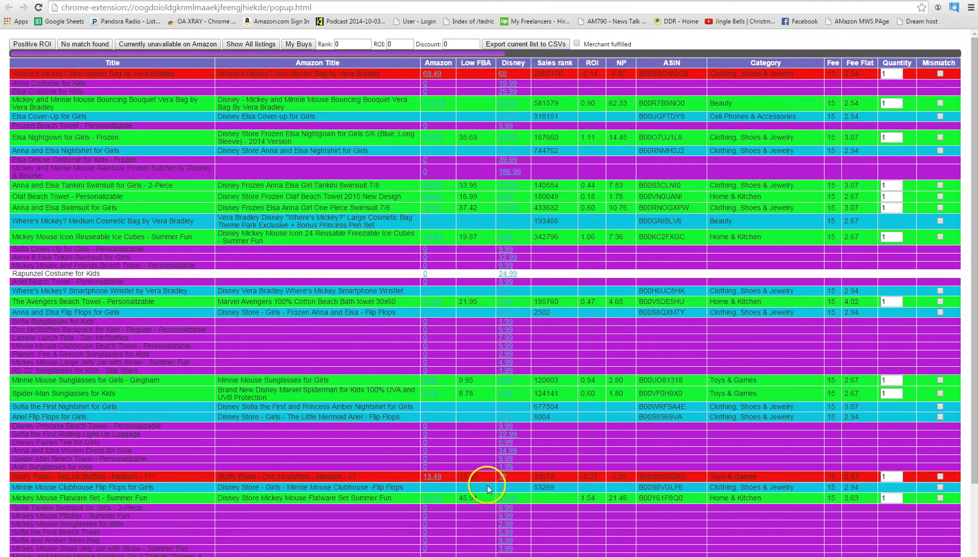
Set the discount to 25 in the extension's results and show only the positive ROI listings.
scroll(446, 506, "down", 2)
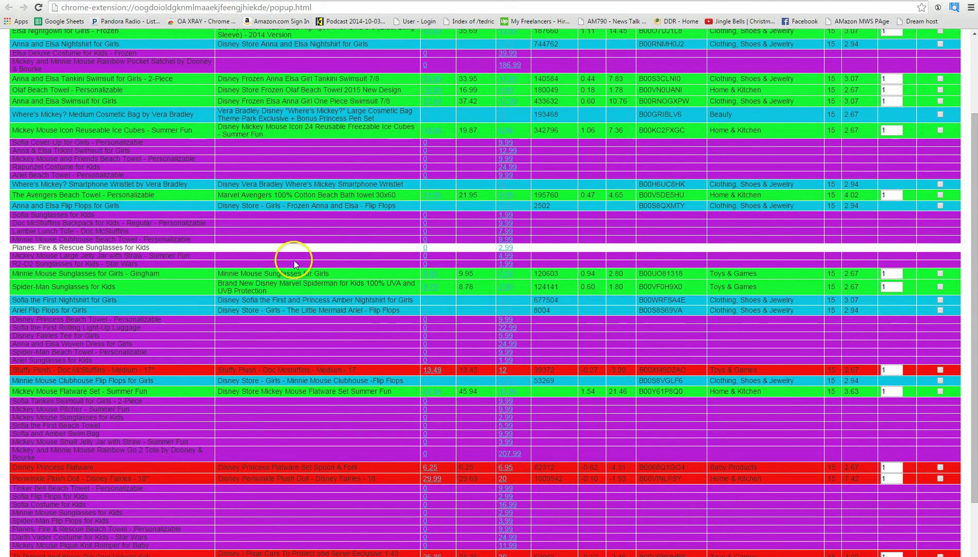
scroll(307, 285, "up", 2)
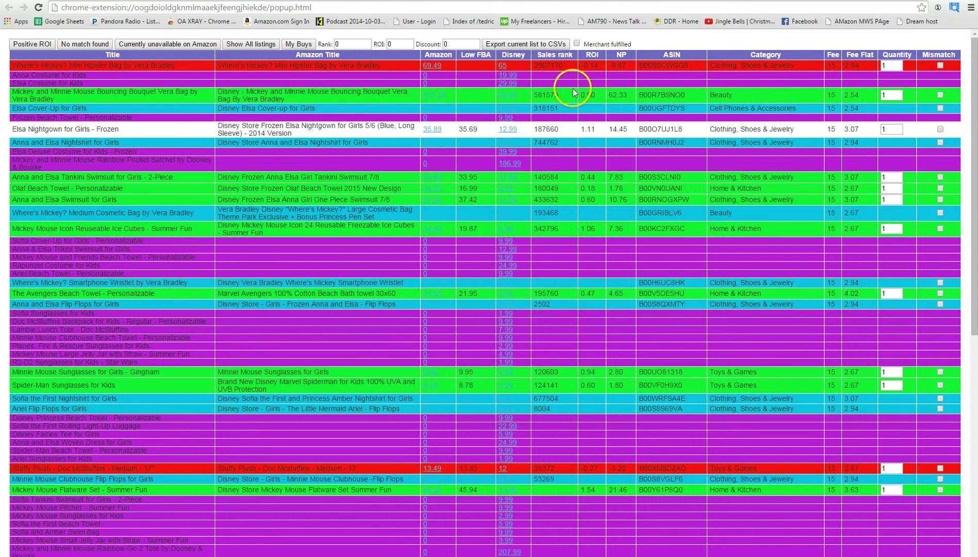
left_click(425, 41)
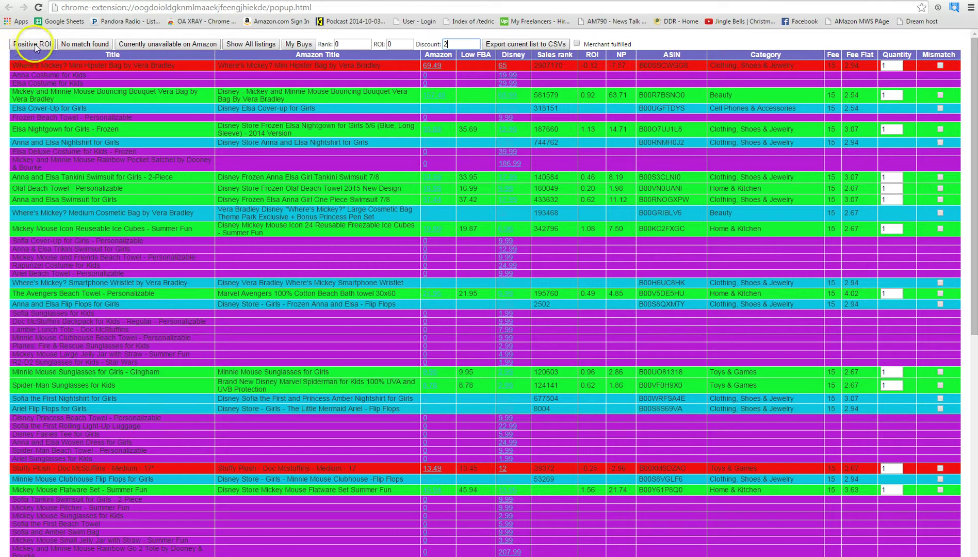
type("5")
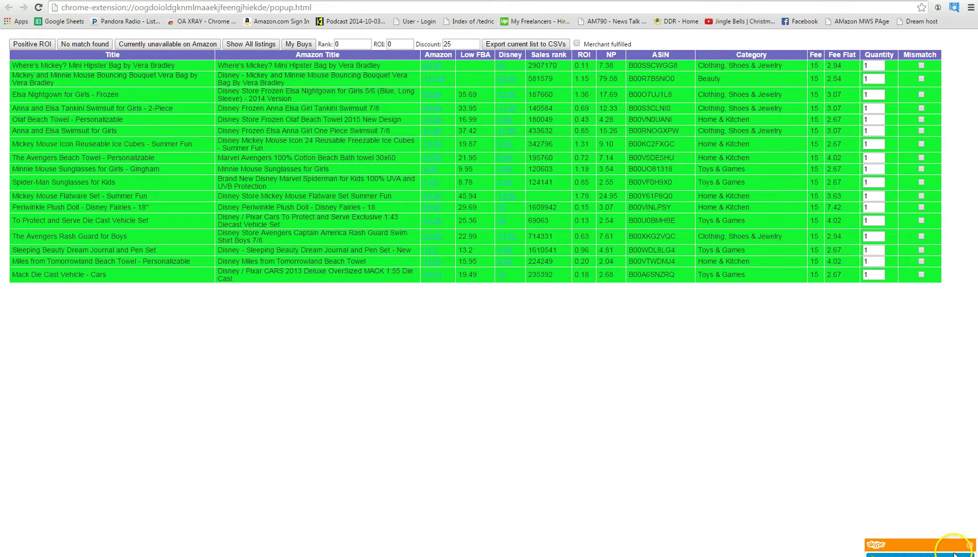
left_click(968, 545)
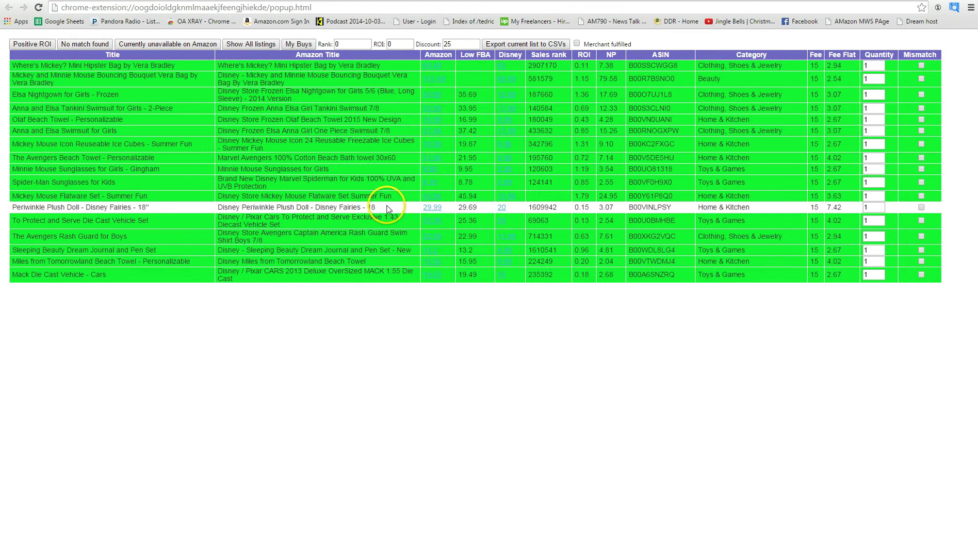
View the price history of the Mickey Mouse Flatware Set - Summer Fun and open its Amazon and Disney product pages.
mouse_move(430, 198)
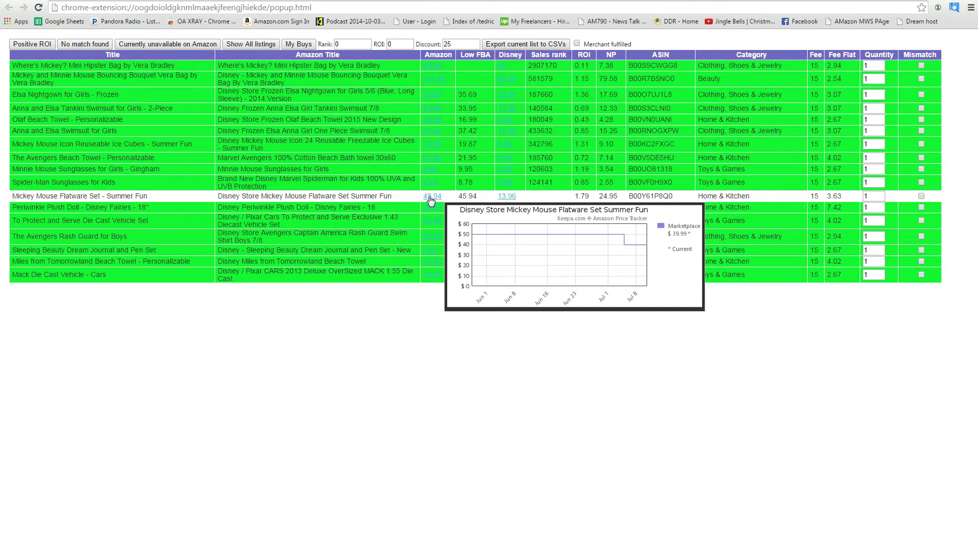
left_click(435, 199)
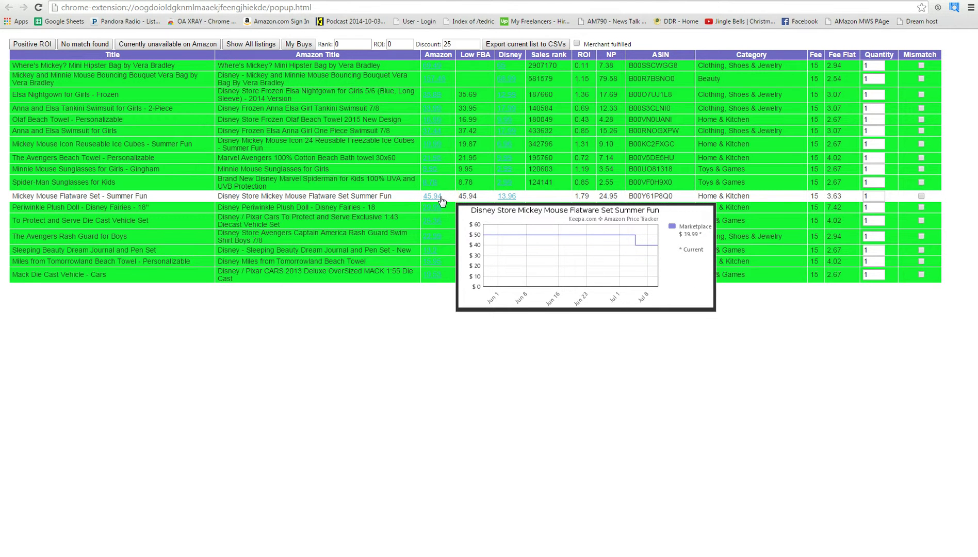
left_click(442, 197)
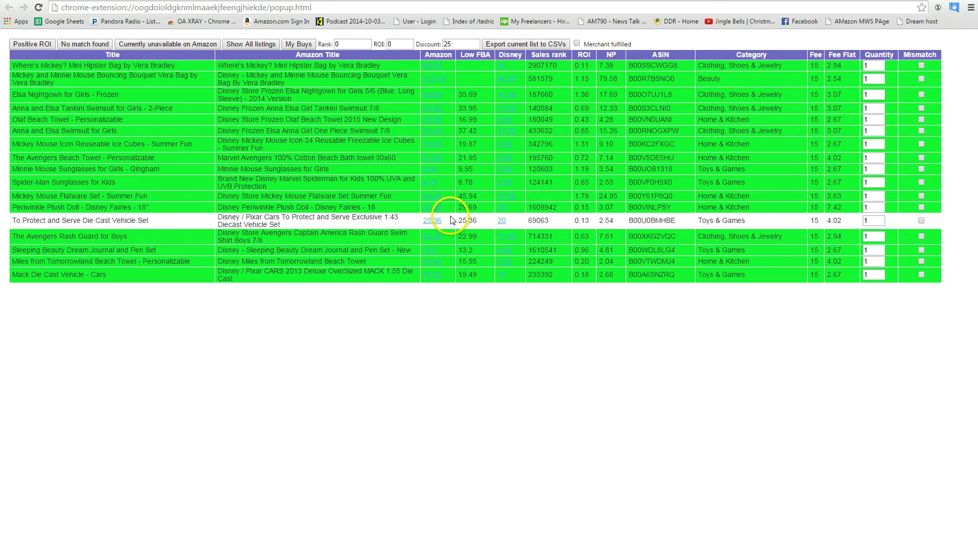
left_click(508, 197)
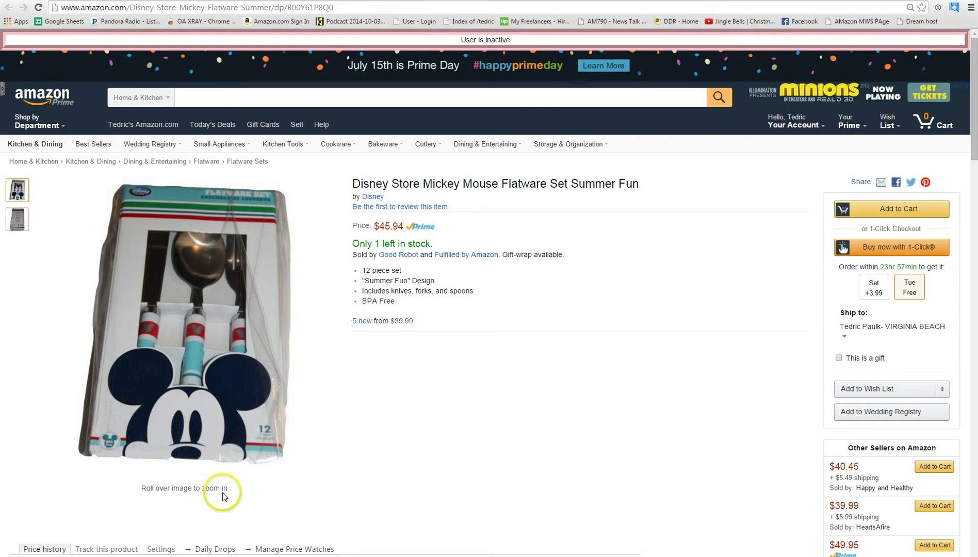
Compare the flatware set's packaging photo, price and product details between the Amazon and Disney Store pages.
left_click(267, 436)
left_click(941, 52)
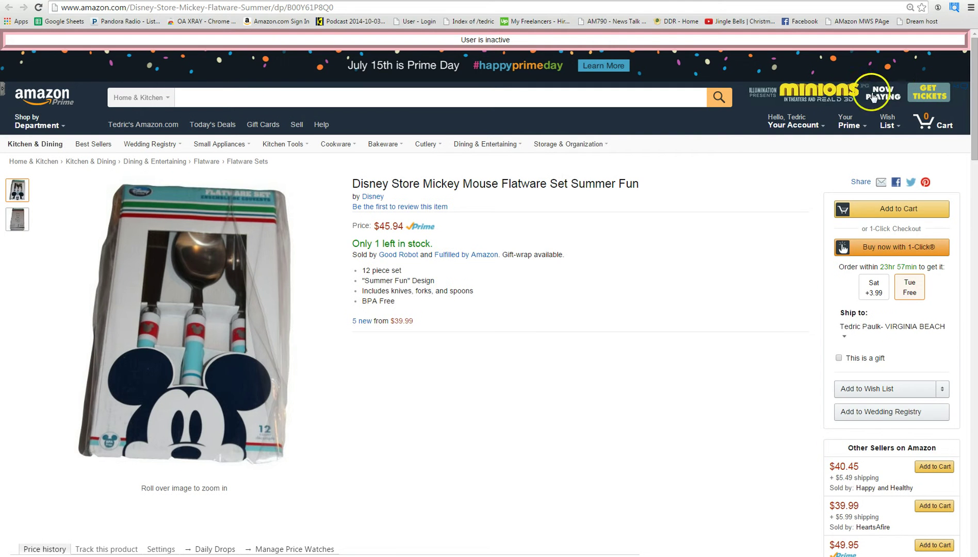
mouse_move(210, 406)
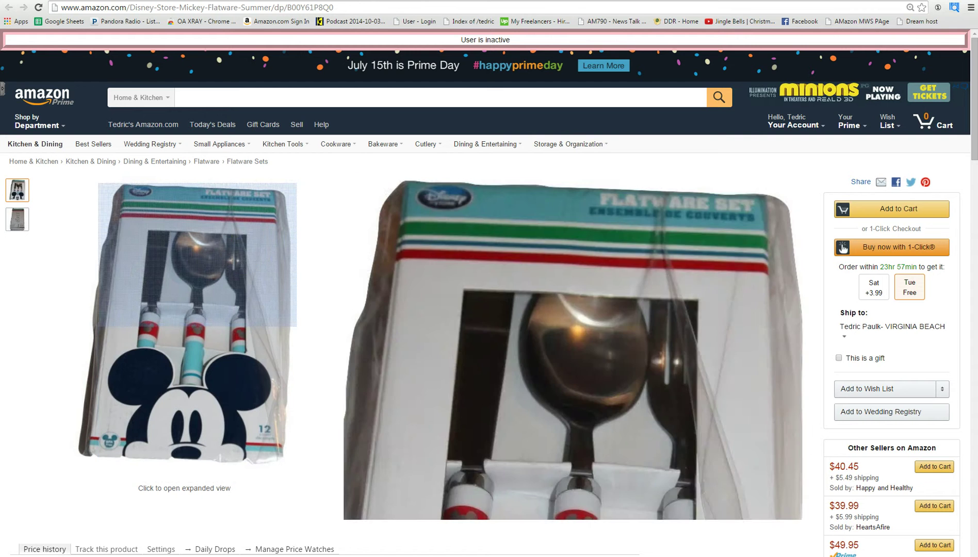
key("ctrl+Tab")
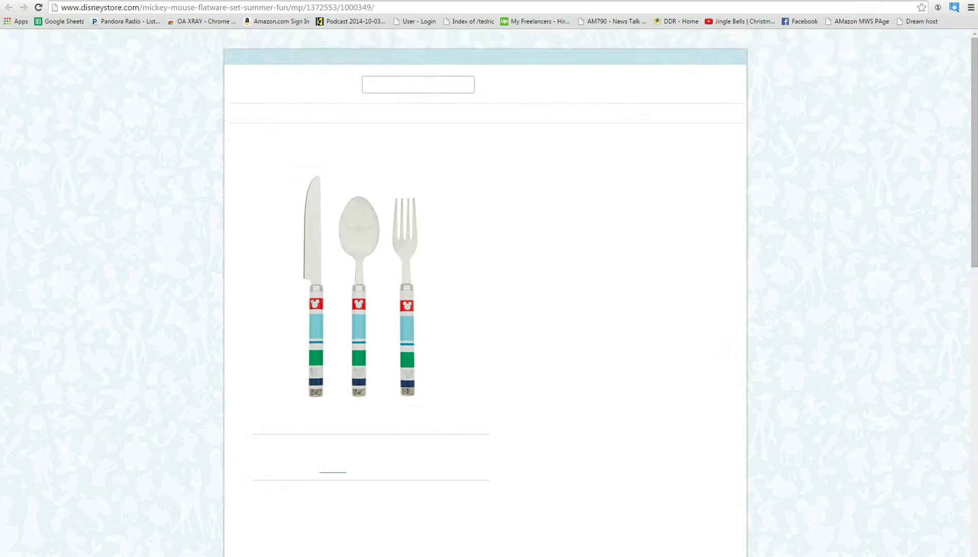
mouse_move(362, 374)
scroll(361, 374, "down", 1)
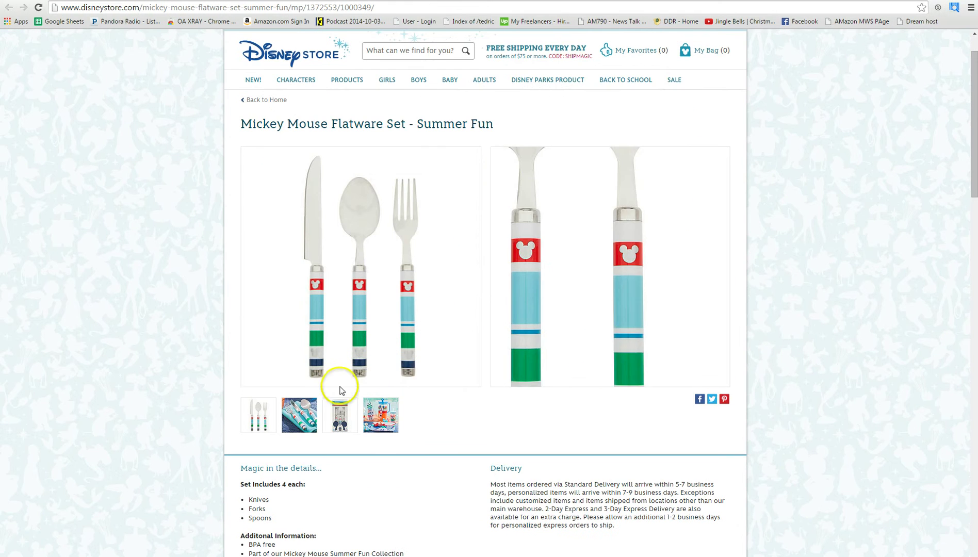
left_click(339, 422)
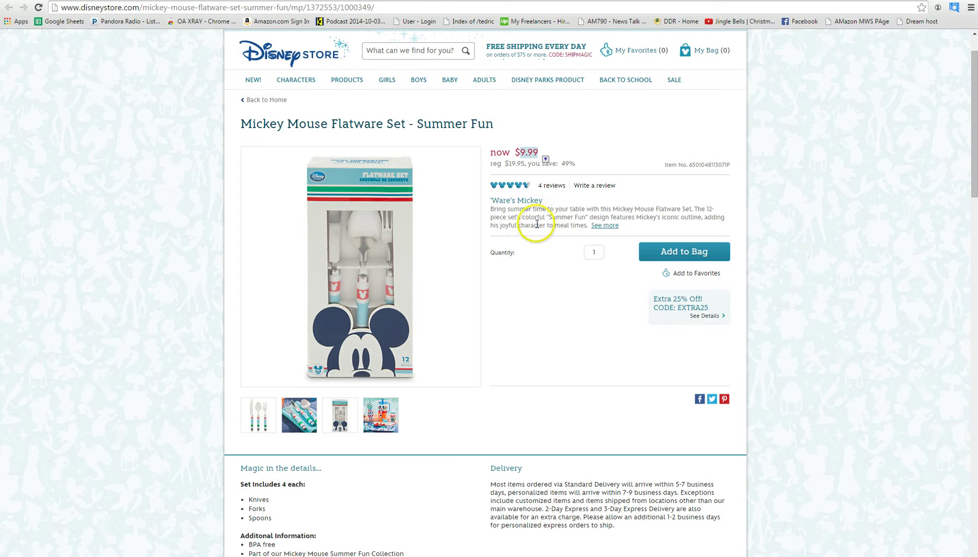
scroll(536, 218, "down", 2)
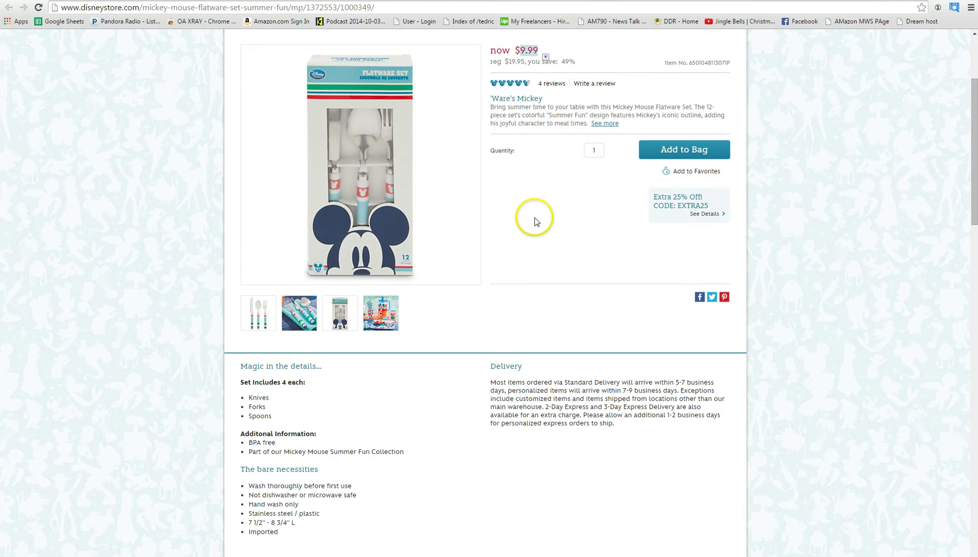
scroll(534, 217, "up", 3)
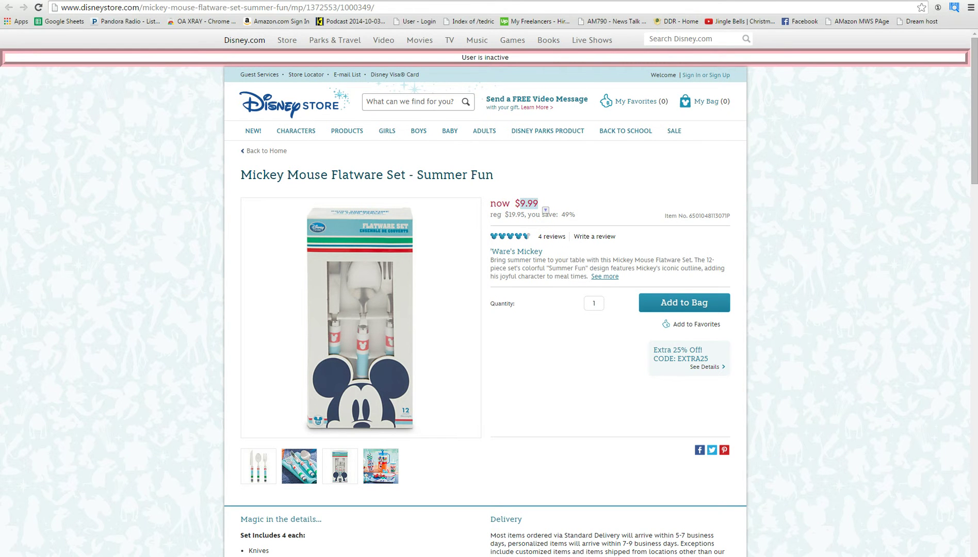
Return to the flatware set's Amazon page and examine the other sellers' offers and the price history chart.
key("ctrl+shift+Tab")
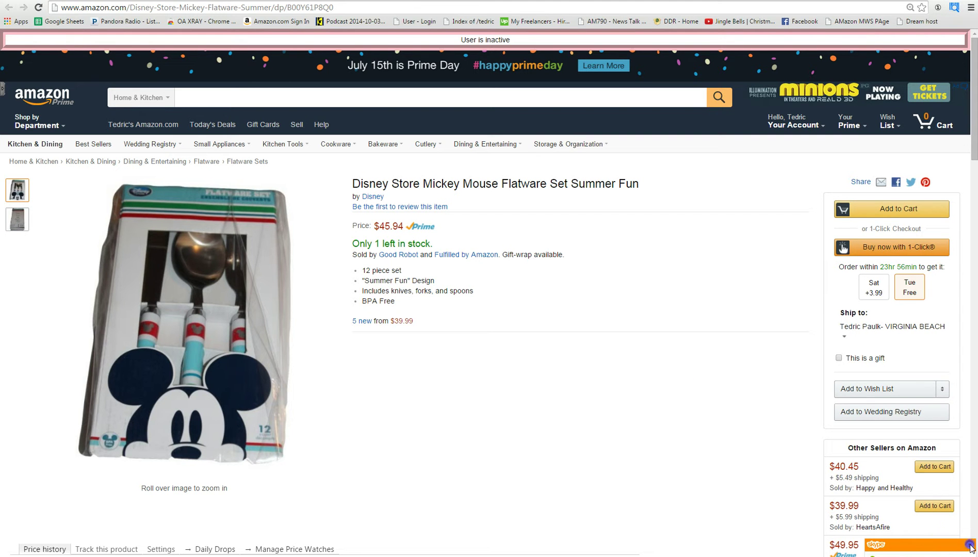
left_click(970, 546)
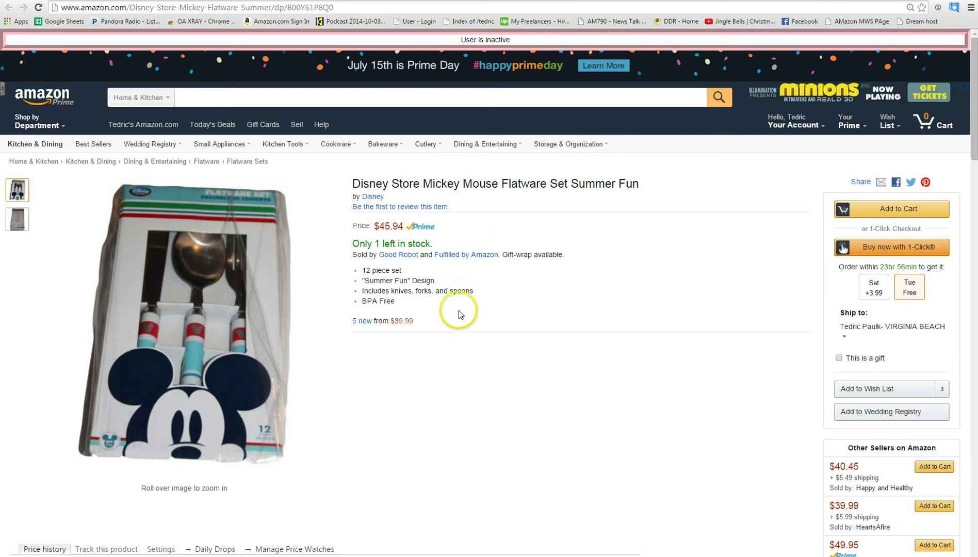
scroll(457, 314, "down", 3)
scroll(457, 315, "down", 3)
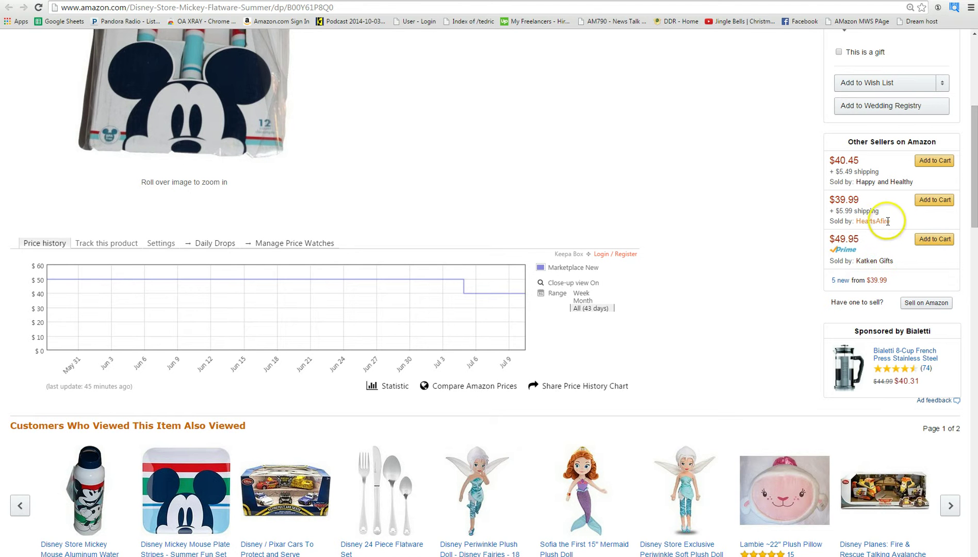
mouse_move(842, 208)
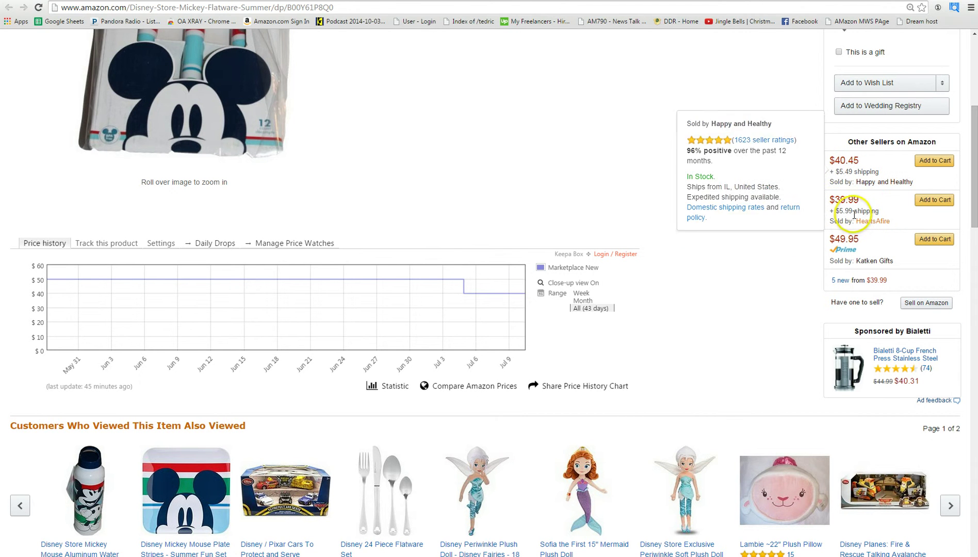
mouse_move(849, 259)
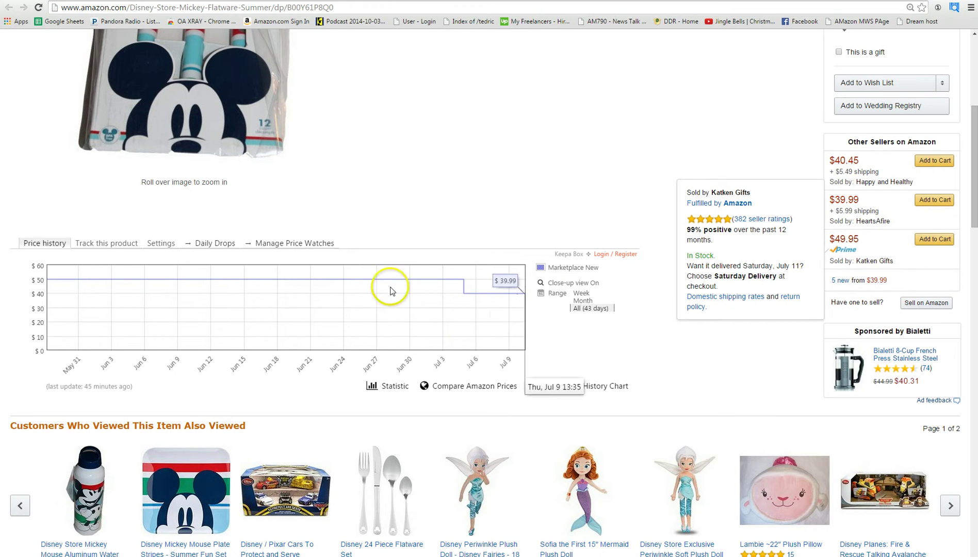
scroll(621, 305, "down", 1)
scroll(621, 304, "down", 6)
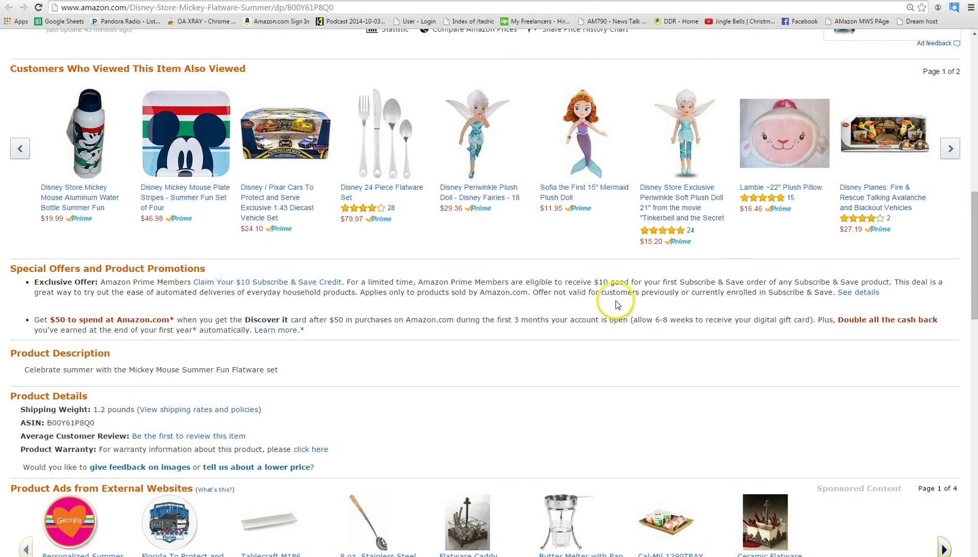
scroll(615, 301, "up", 4)
mouse_move(860, 62)
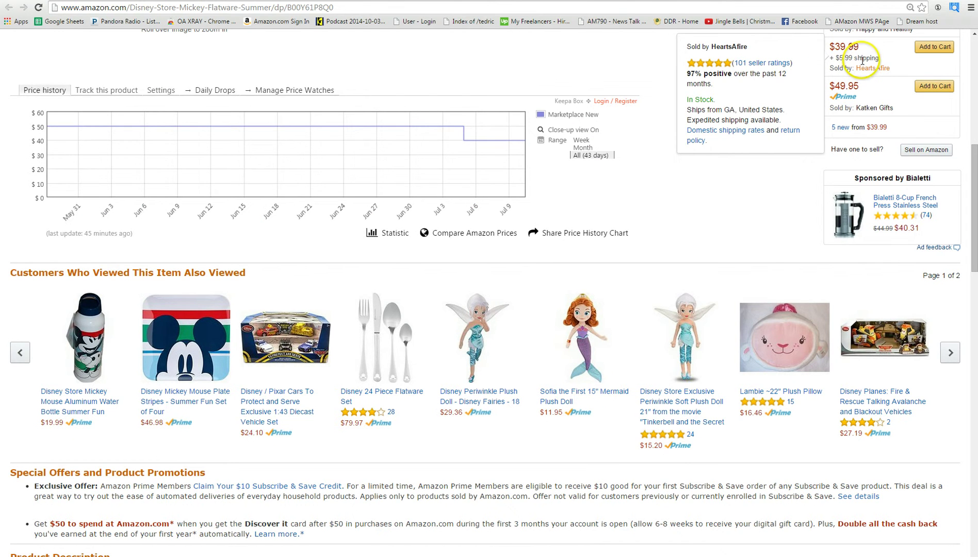
scroll(312, 459, "up", 2)
Copy the ASIN from the Product Details section of the flatware set's Amazon page.
scroll(321, 454, "down", 8)
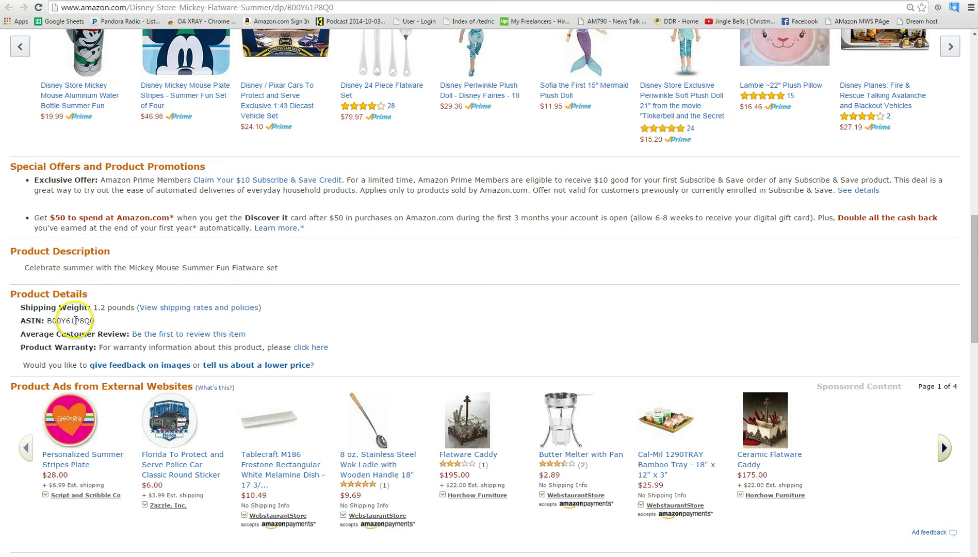
left_click(102, 306)
left_click(76, 321)
right_click(76, 321)
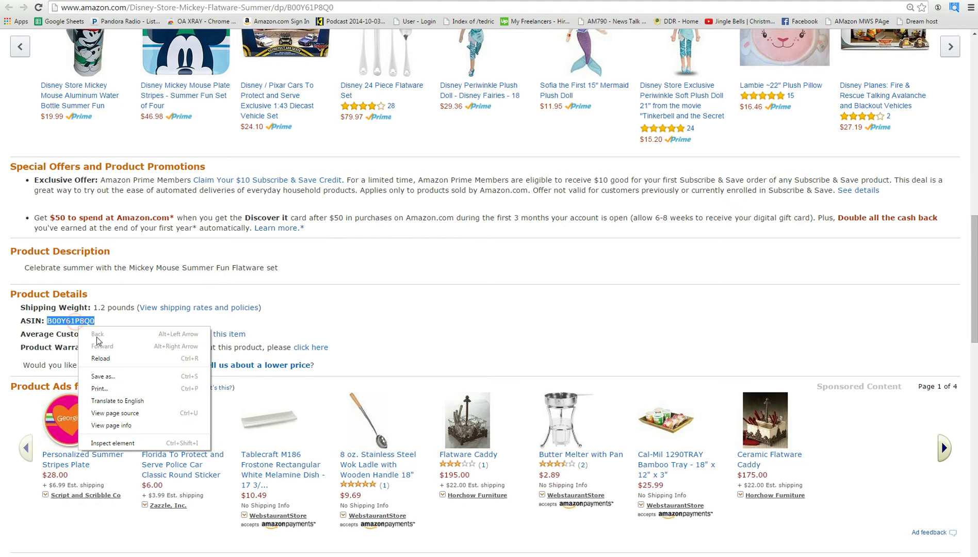
left_click(56, 320)
right_click(70, 320)
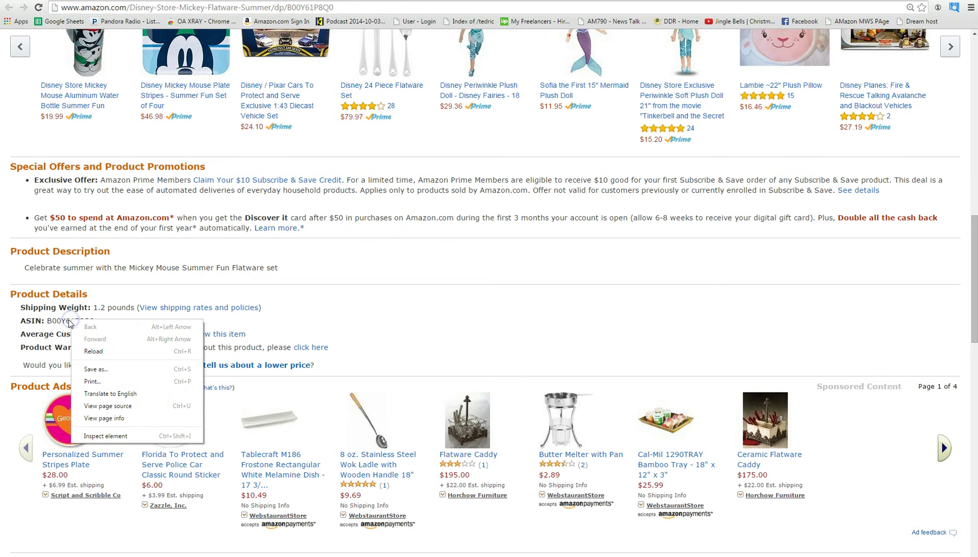
double_click(59, 319)
right_click(60, 319)
left_click(79, 326)
Look up the flatware set in the Fulfillment by Amazon Revenue Calculator using the copied ASIN.
scroll(214, 330, "down", 6)
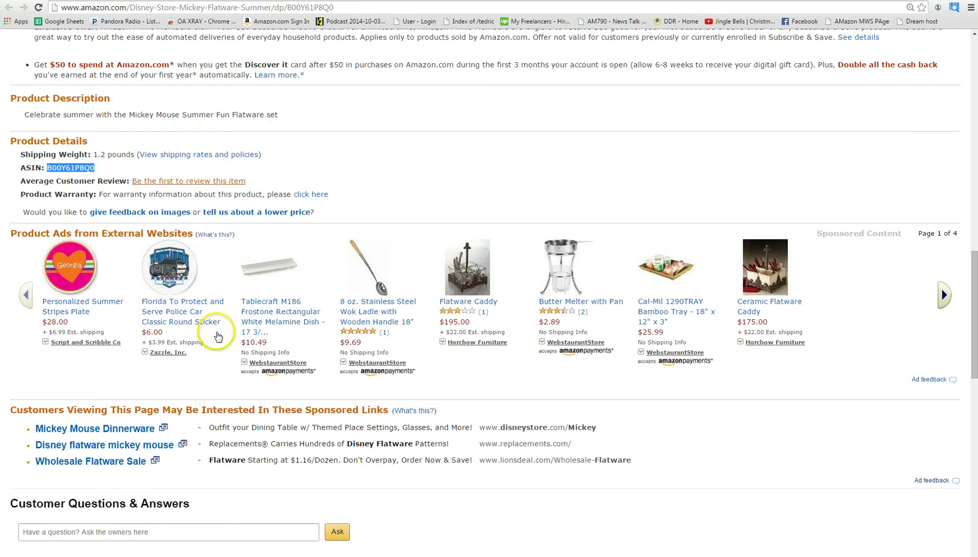
scroll(215, 332, "down", 3)
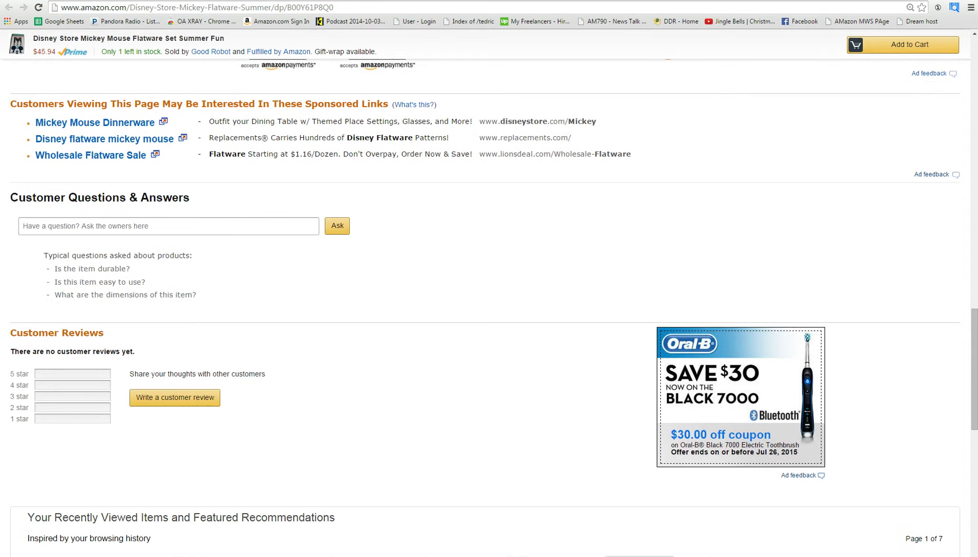
key("ctrl+Tab")
left_click(70, 144)
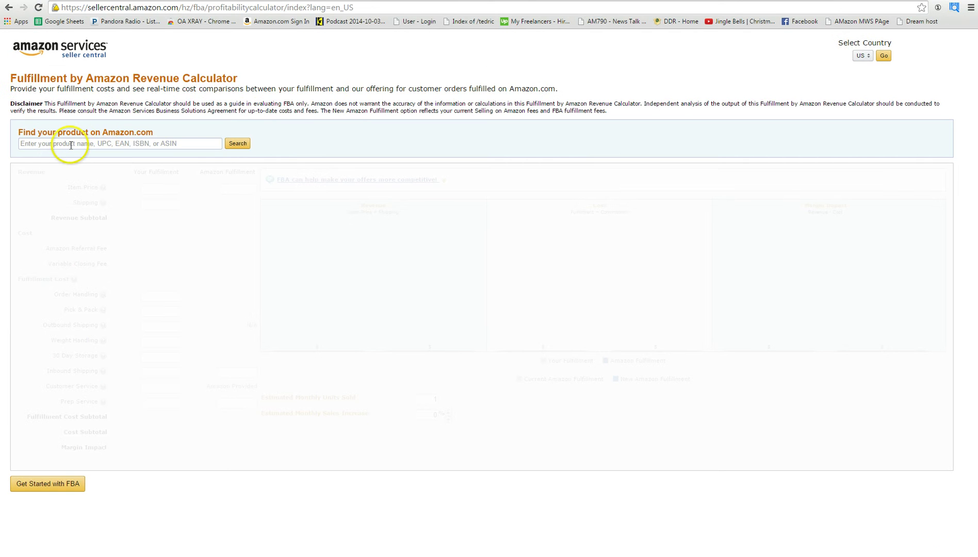
right_click(71, 144)
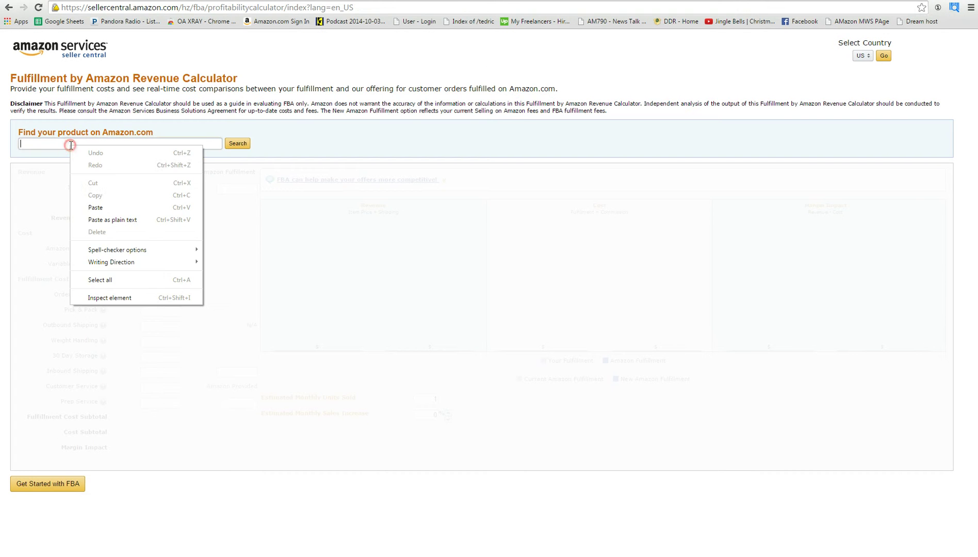
left_click(99, 204)
left_click(245, 144)
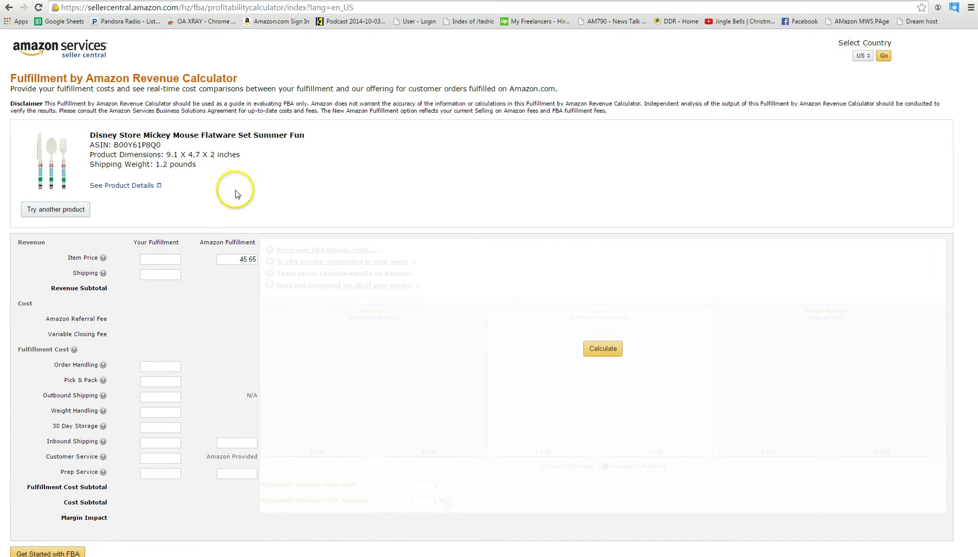
Calculate the flatware set's Amazon fulfillment costs, and recalculate them with a prep service cost of 7.50.
left_click(252, 259)
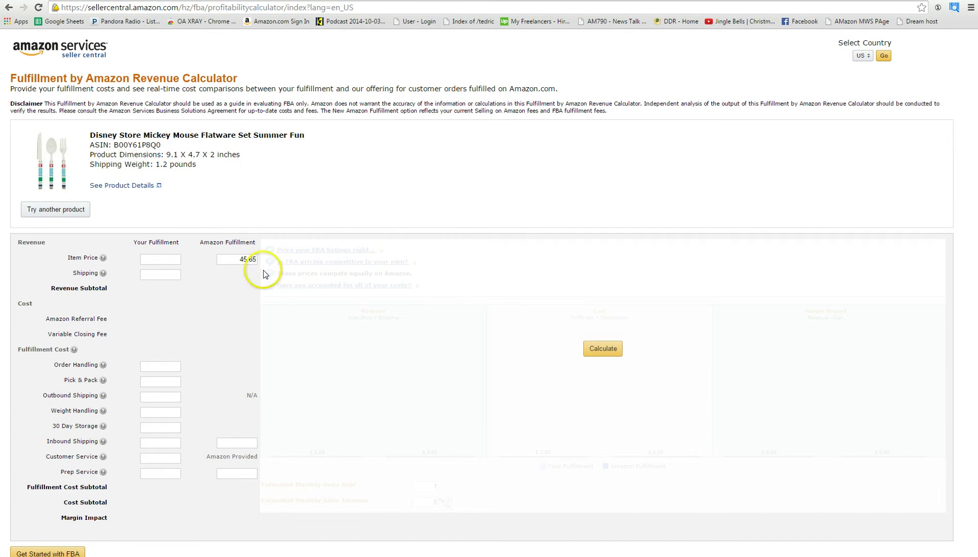
left_click(602, 350)
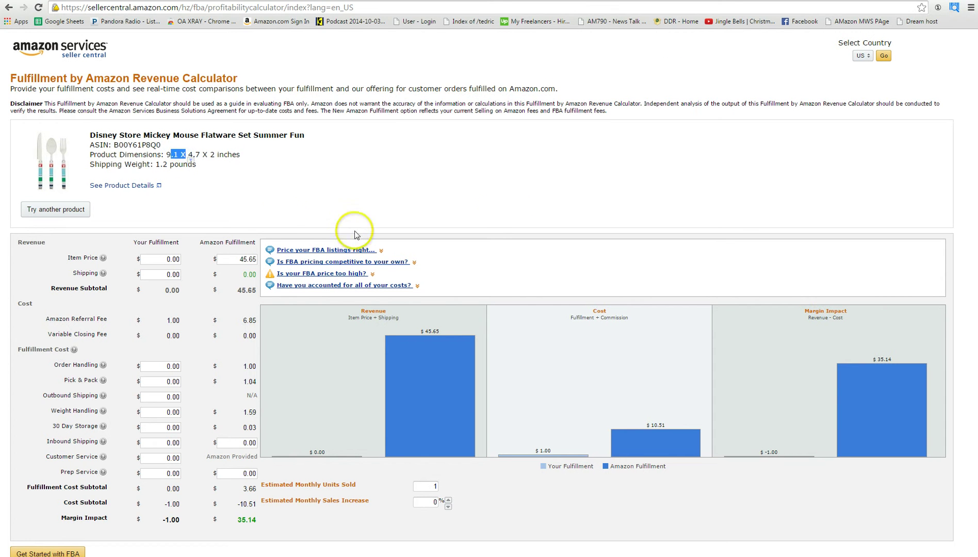
left_click(216, 178)
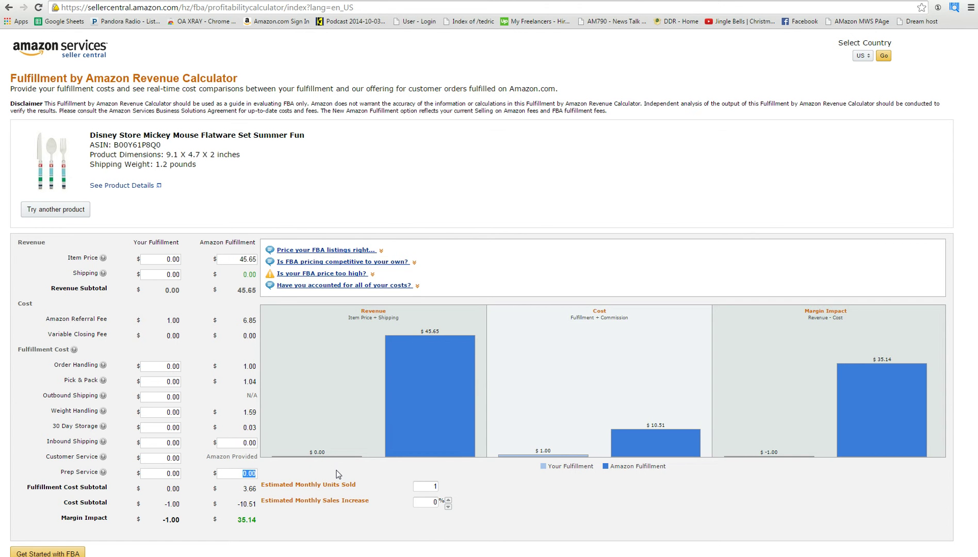
type("7.50")
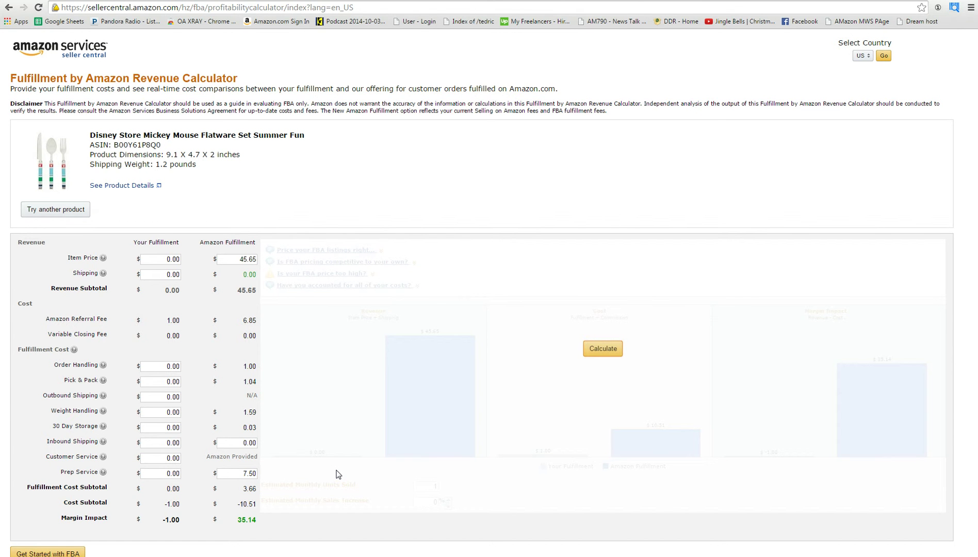
left_click(616, 351)
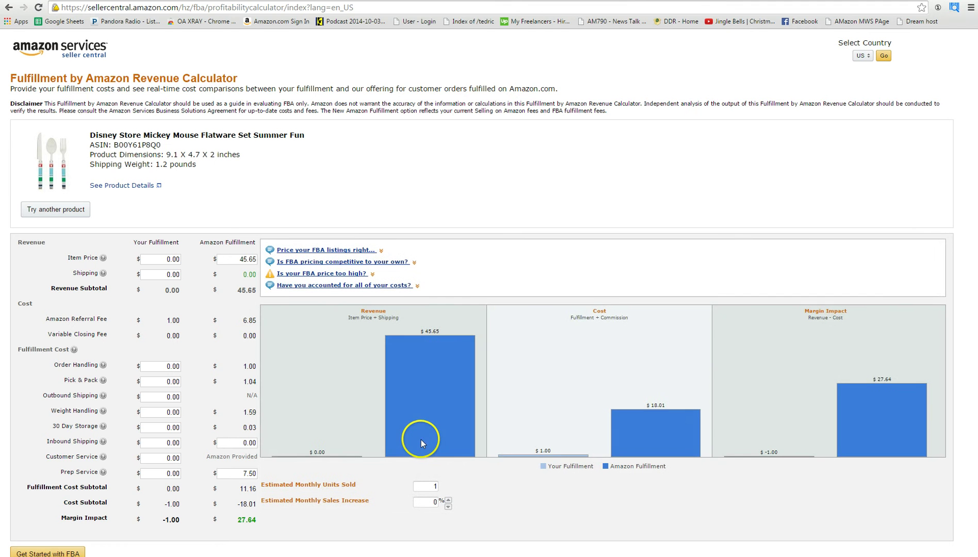
Set the Amazon fulfillment inbound shipping cost to 1.00, recalculate, and check the resulting margin impact.
left_click(233, 442)
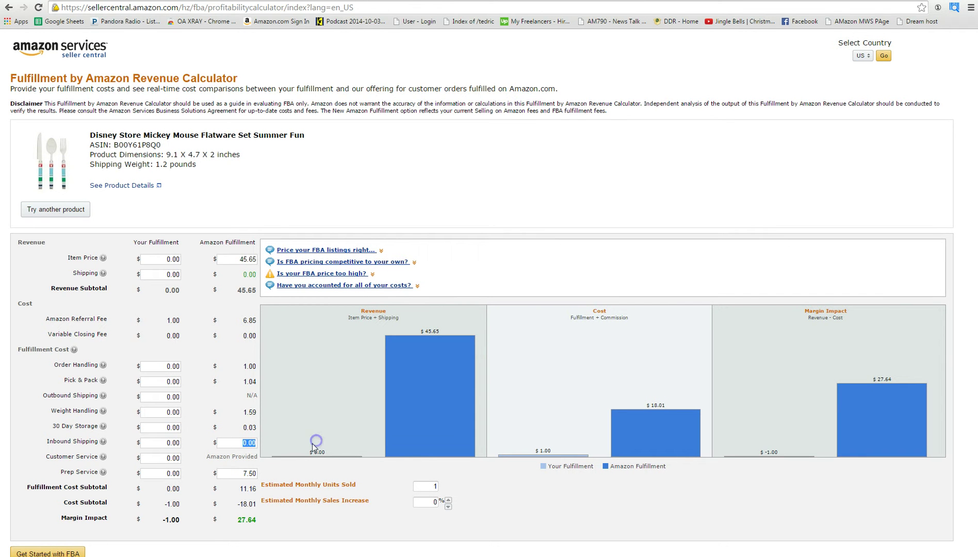
type("1.00")
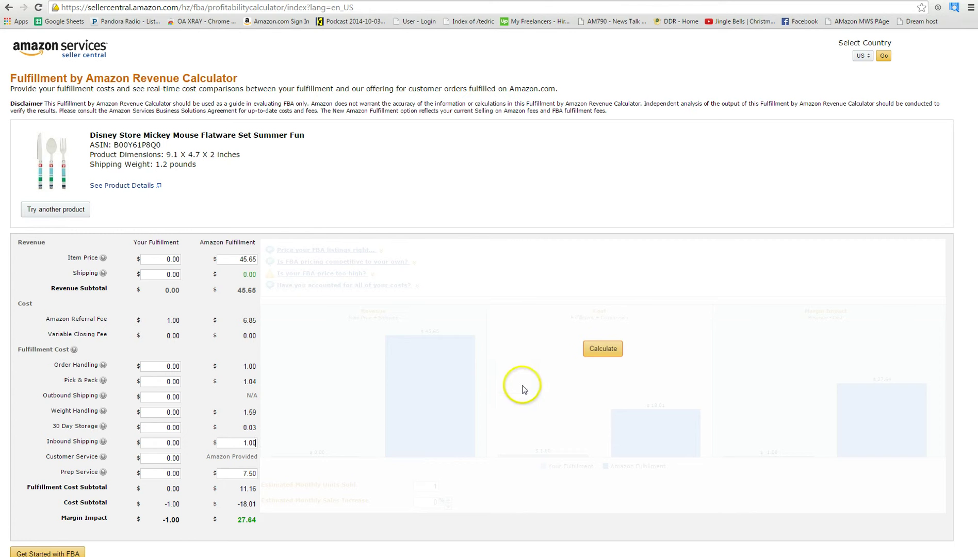
left_click(602, 350)
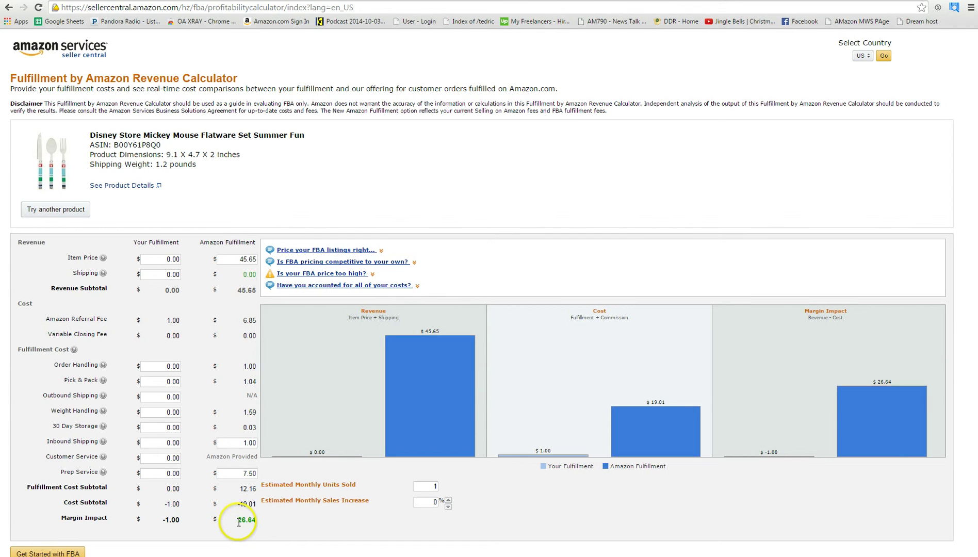
left_click_drag(238, 520, 265, 519)
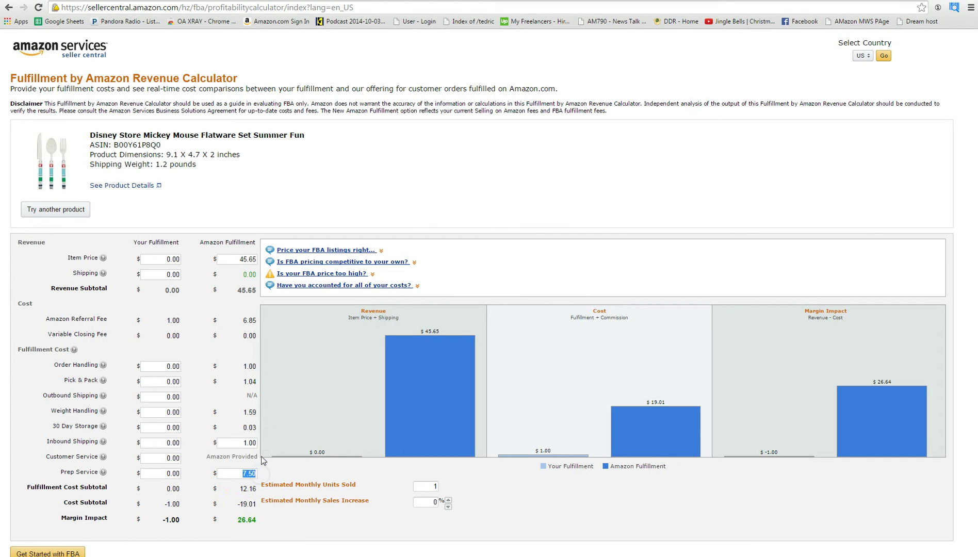
left_click(242, 443)
Review the price, product details and delivery information on the flatware set's Disney Store page.
left_click(454, 0)
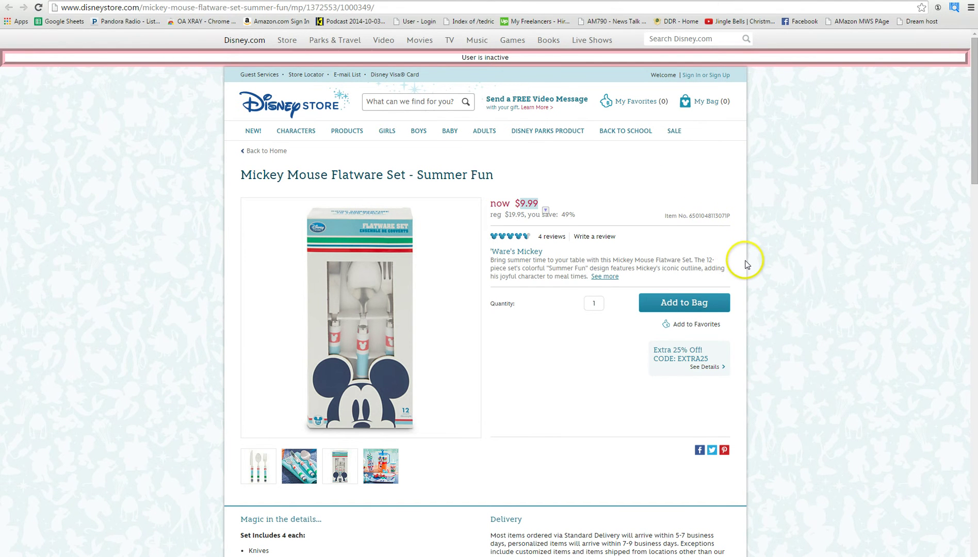
scroll(688, 258, "down", 5)
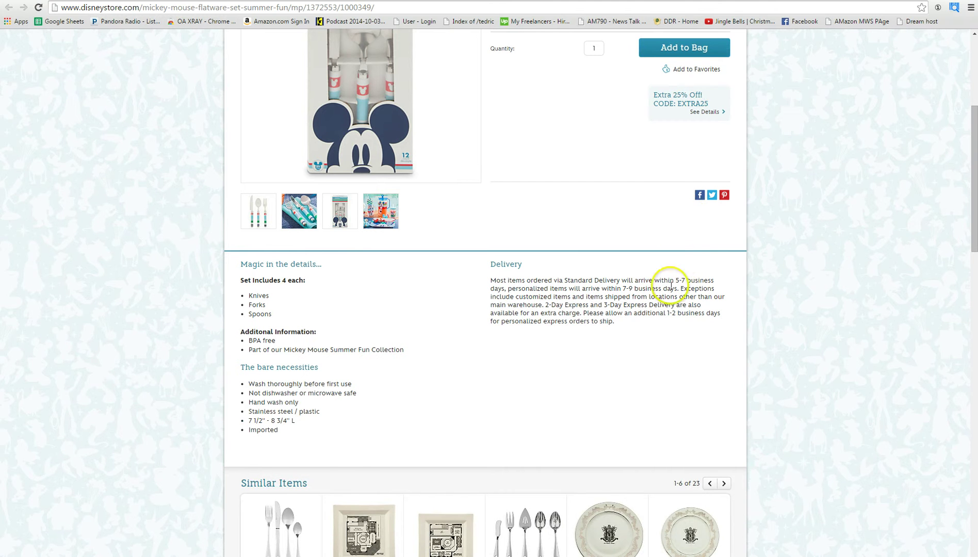
scroll(716, 366, "up", 5)
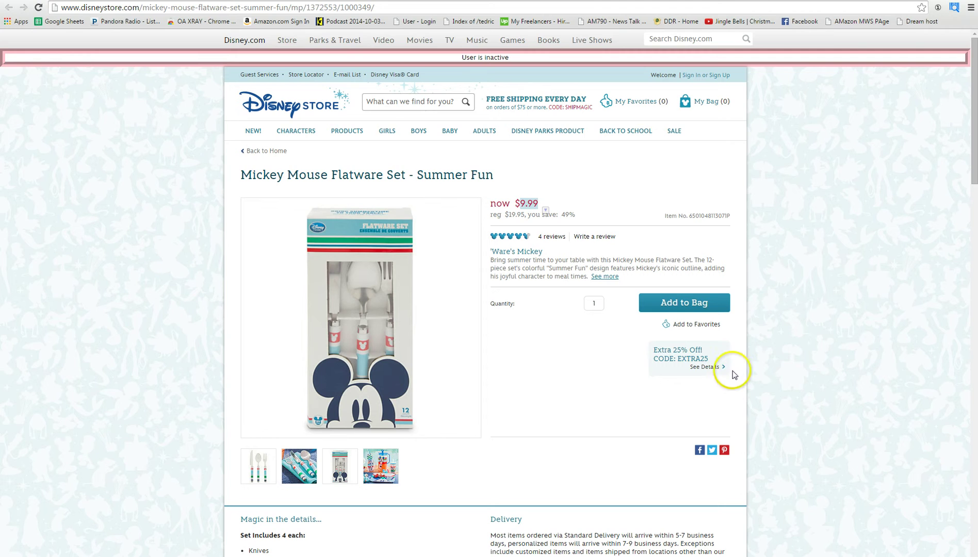
Return to the flatware set's Amazon listing and inspect its packaging photo and price.
left_click(784, 0)
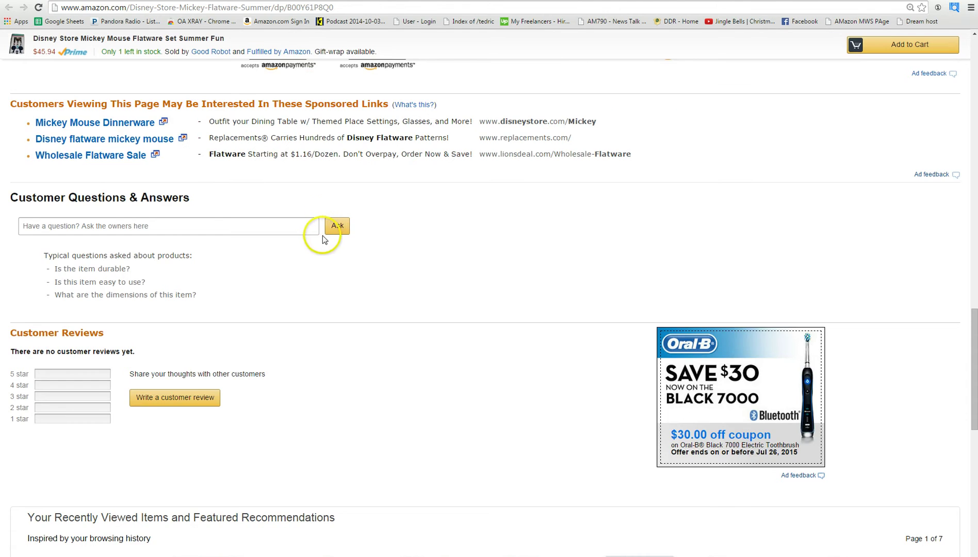
scroll(320, 234, "up", 20)
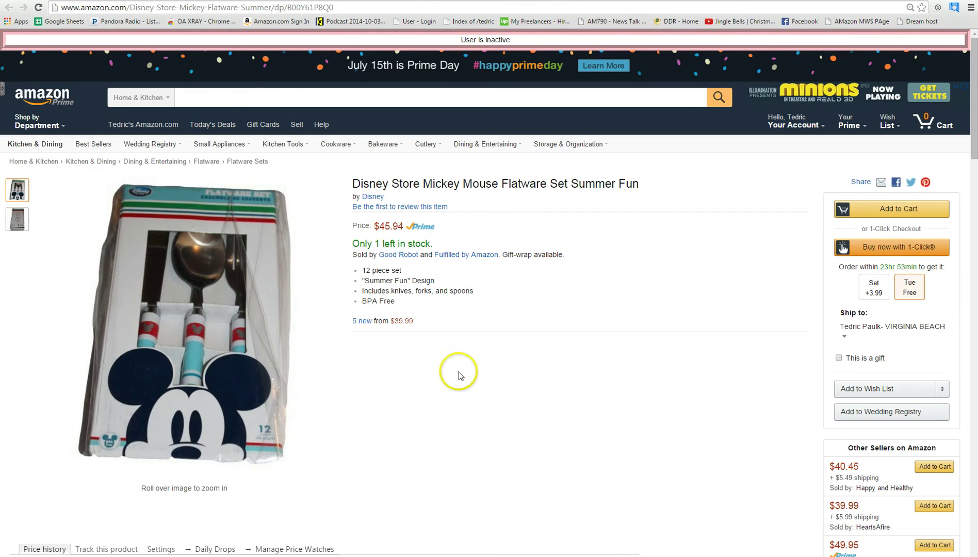
scroll(464, 372, "down", 3)
scroll(479, 378, "up", 1)
scroll(478, 378, "up", 2)
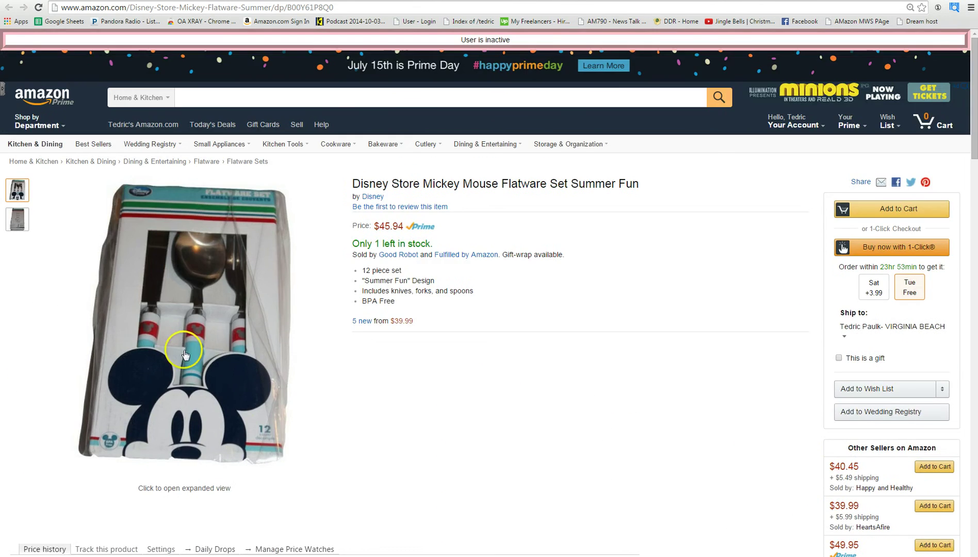
mouse_move(146, 284)
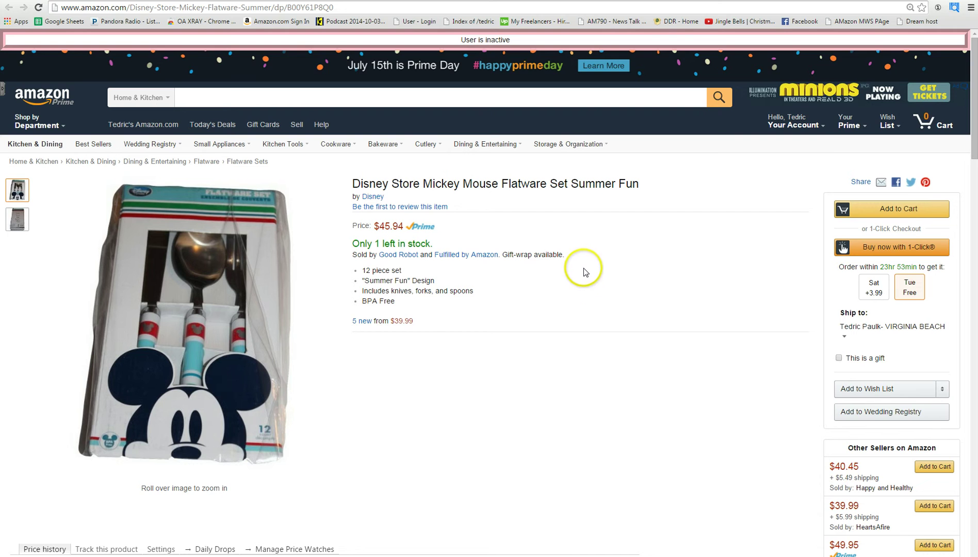
Examine the price history chart, related items and Product Details section of the flatware set's Amazon listing.
scroll(576, 320, "down", 5)
scroll(571, 297, "down", 3)
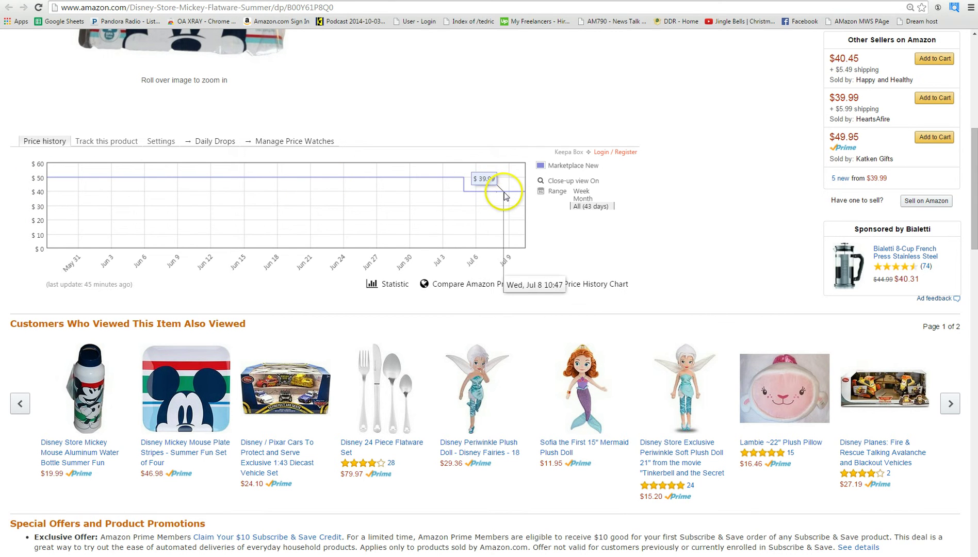
scroll(503, 193, "down", 4)
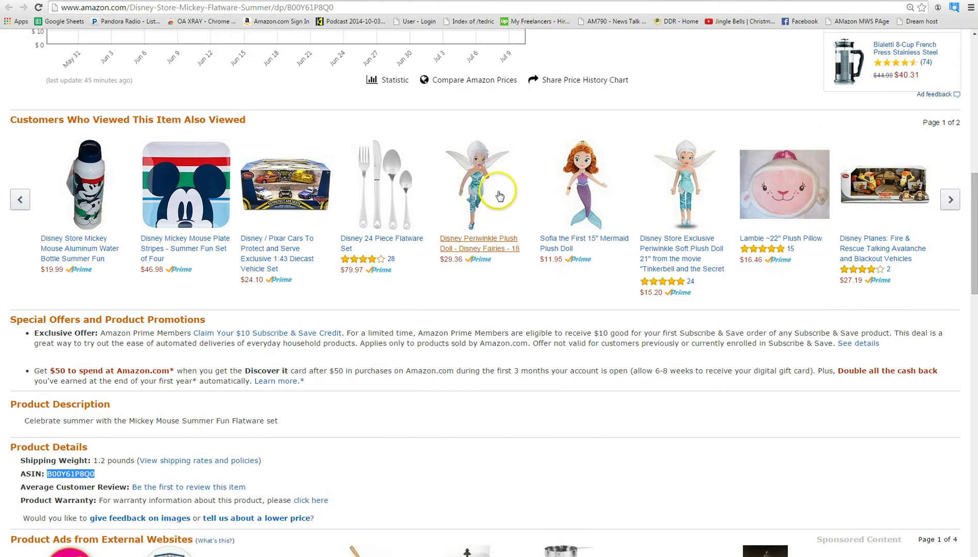
scroll(499, 194, "down", 4)
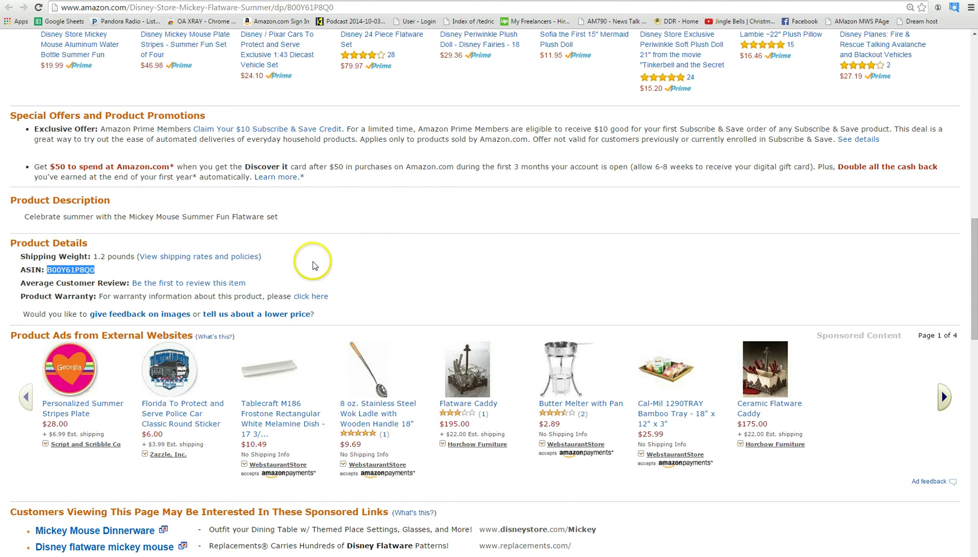
scroll(313, 263, "down", 1)
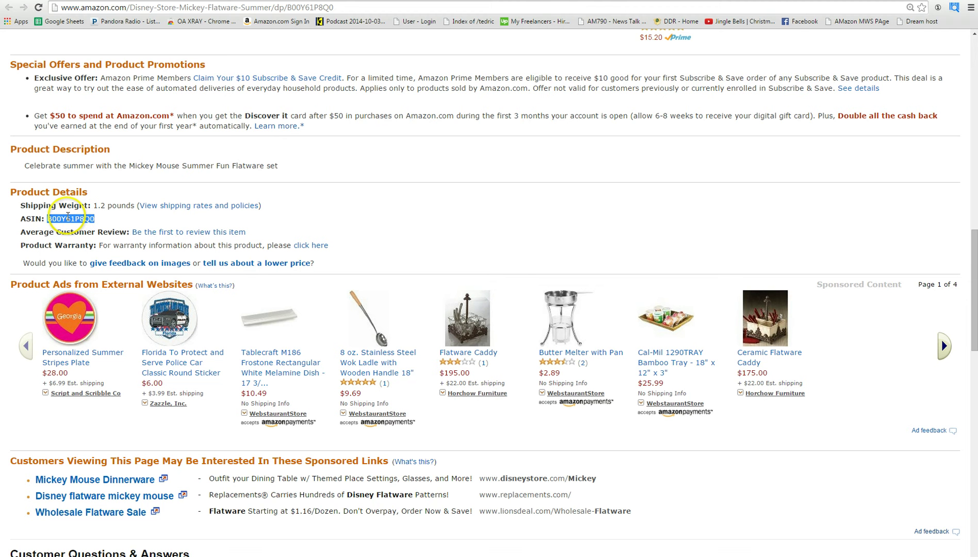
scroll(45, 221, "up", 5)
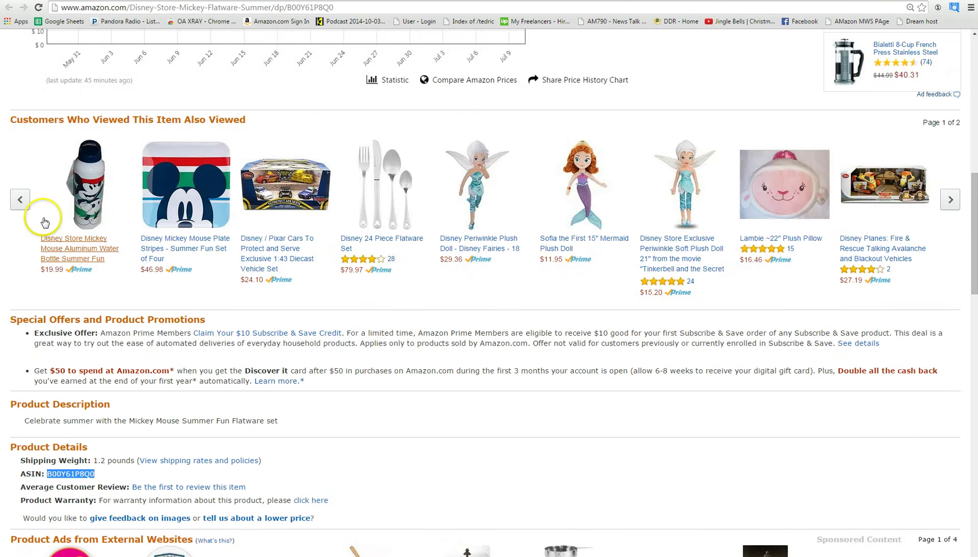
scroll(42, 220, "up", 10)
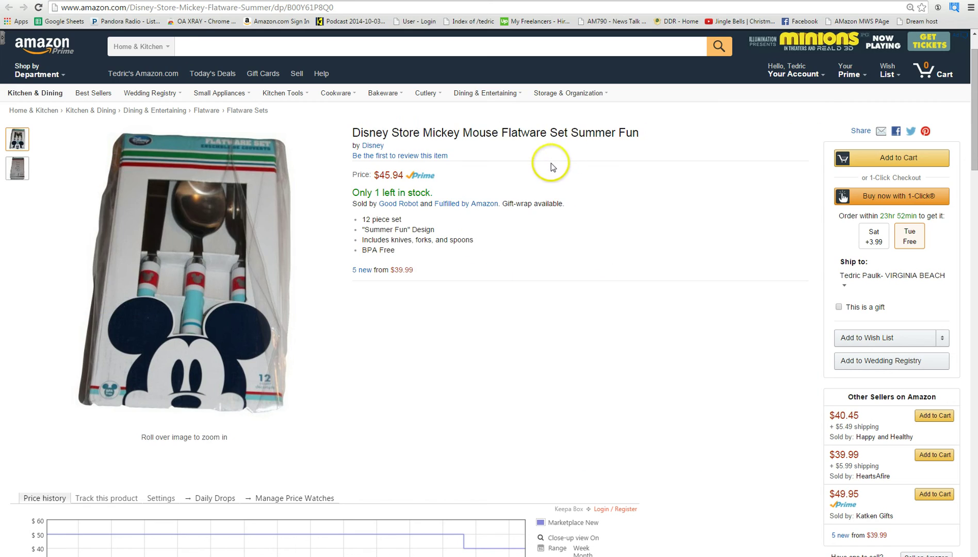
scroll(416, 241, "down", 16)
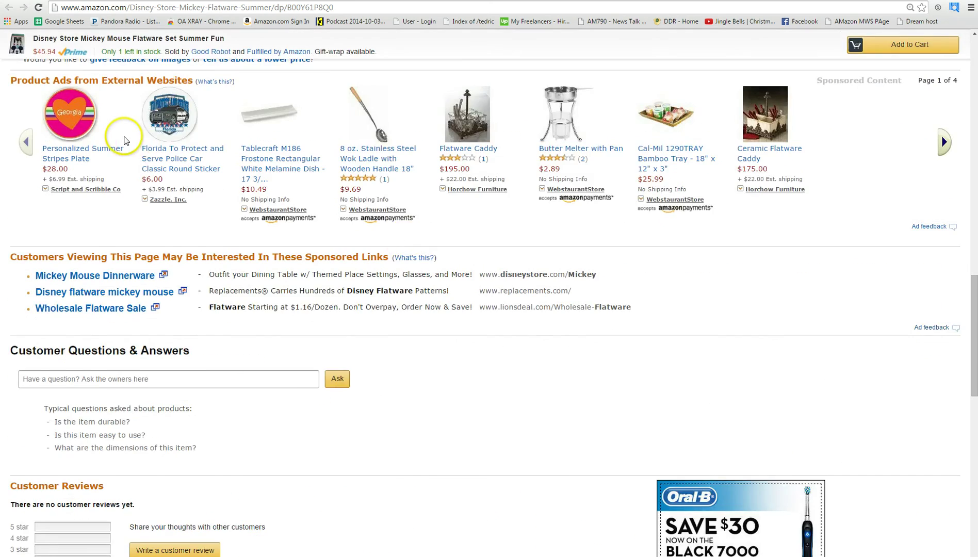
scroll(103, 170, "up", 4)
scroll(309, 192, "up", 5)
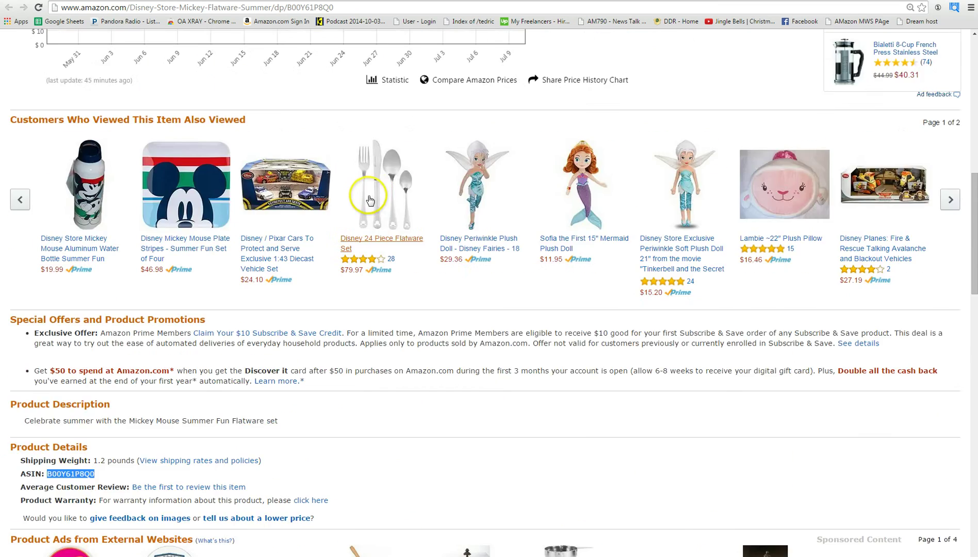
scroll(369, 200, "up", 10)
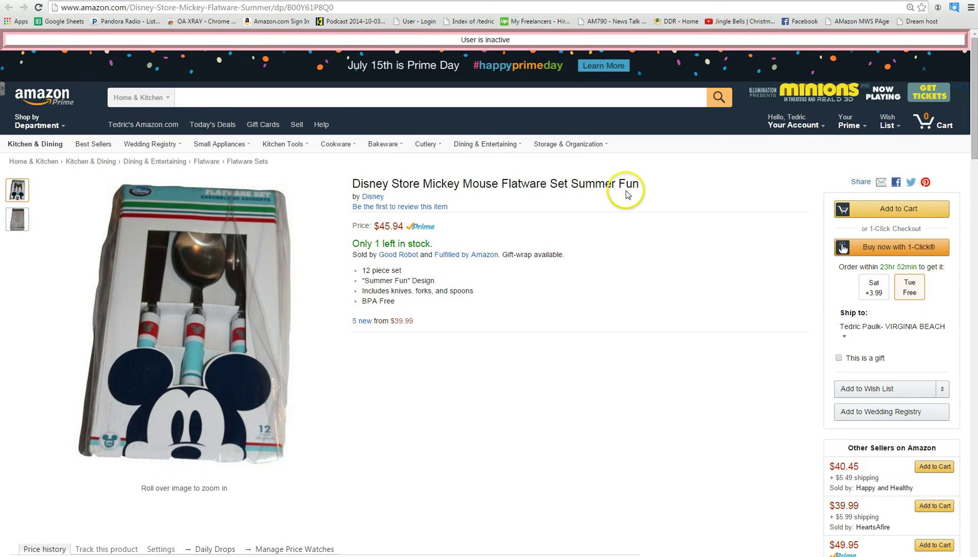
Highlight the flatware set's title on Amazon and compare it with the product title on the Disney Store page.
left_click(634, 182)
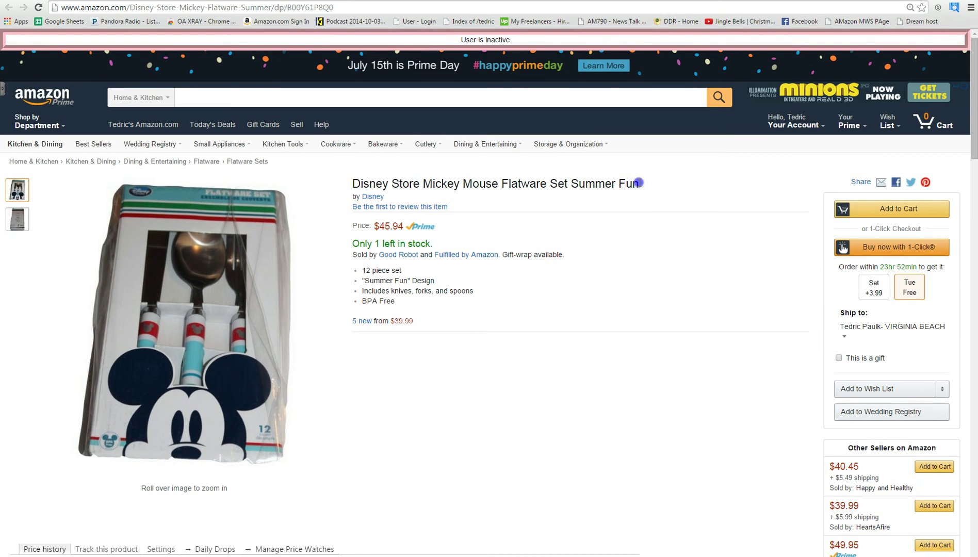
left_click_drag(638, 183, 344, 184)
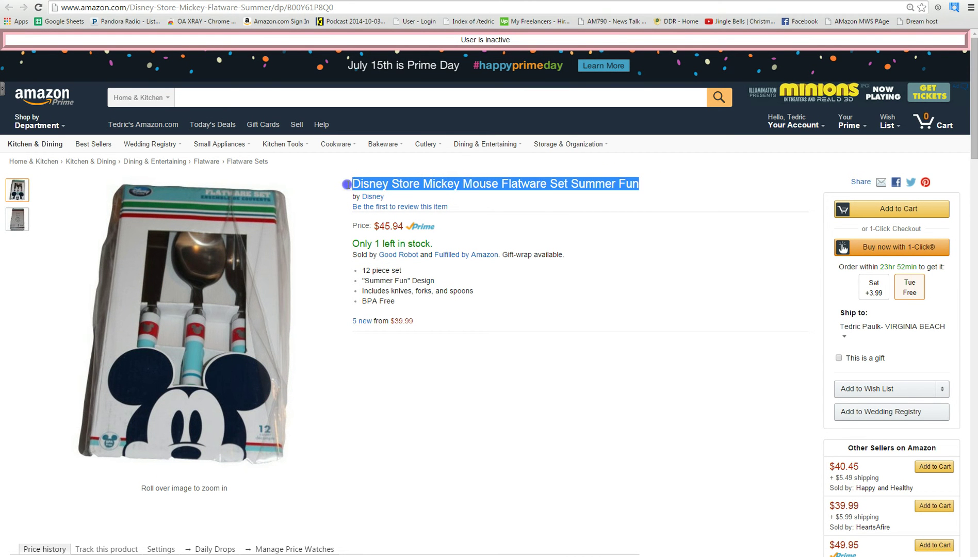
left_click(478, 186)
left_click(639, 0)
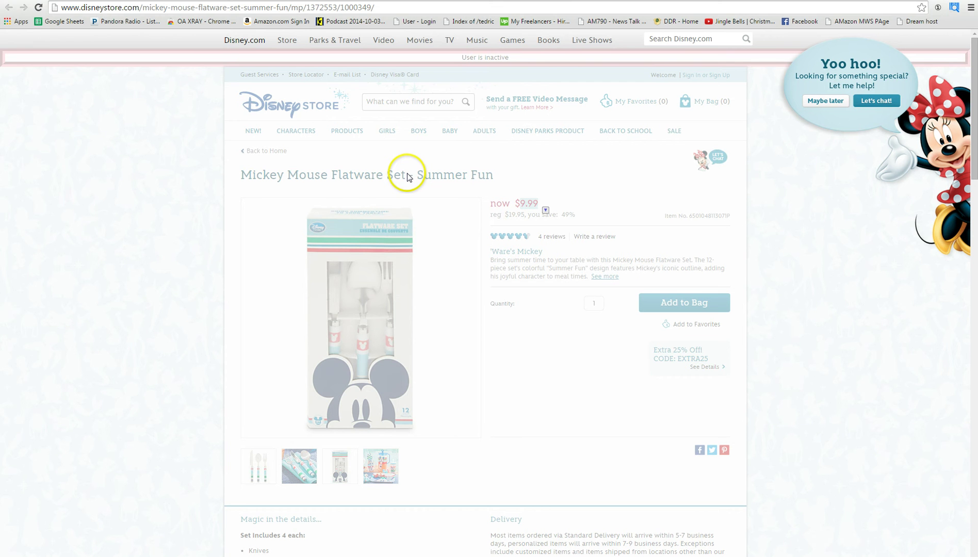
left_click(303, 177)
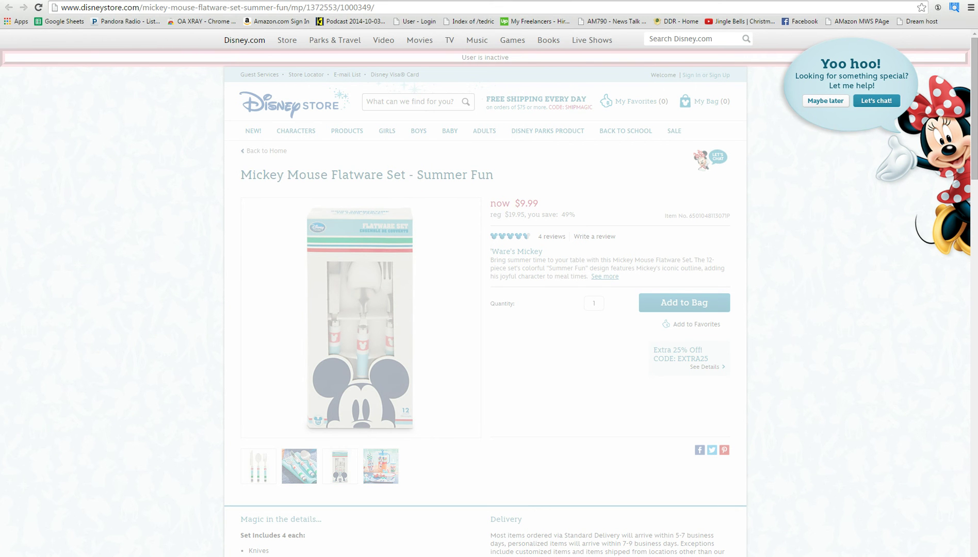
Check the flatware set's Amazon listing against its Disney Store page once more, ending on the Amazon listing.
left_click(516, 0)
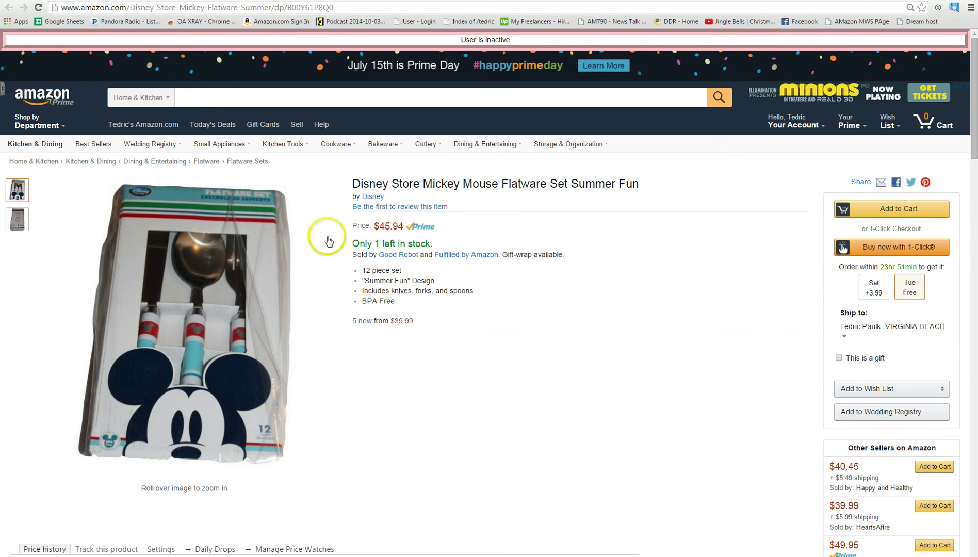
left_click(193, 99)
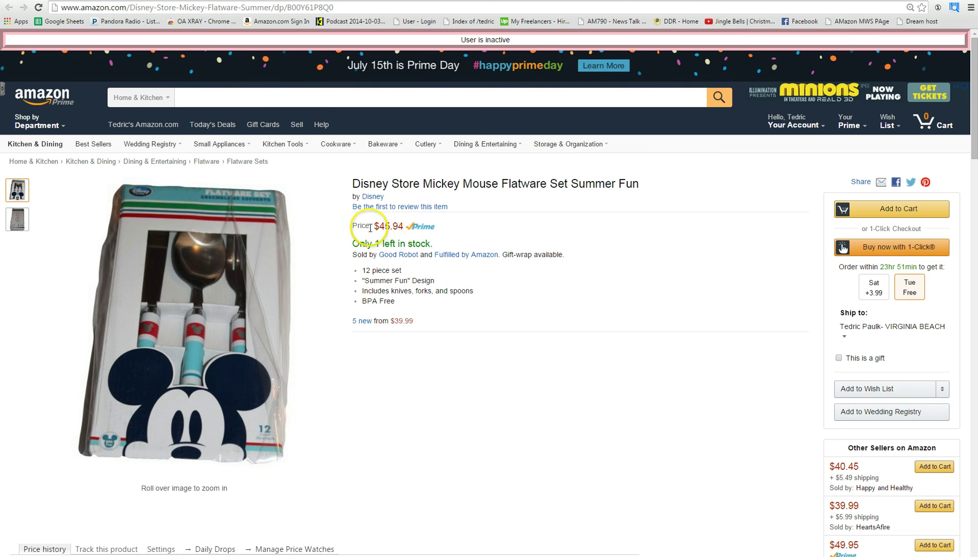
mouse_move(209, 225)
left_click(717, 0)
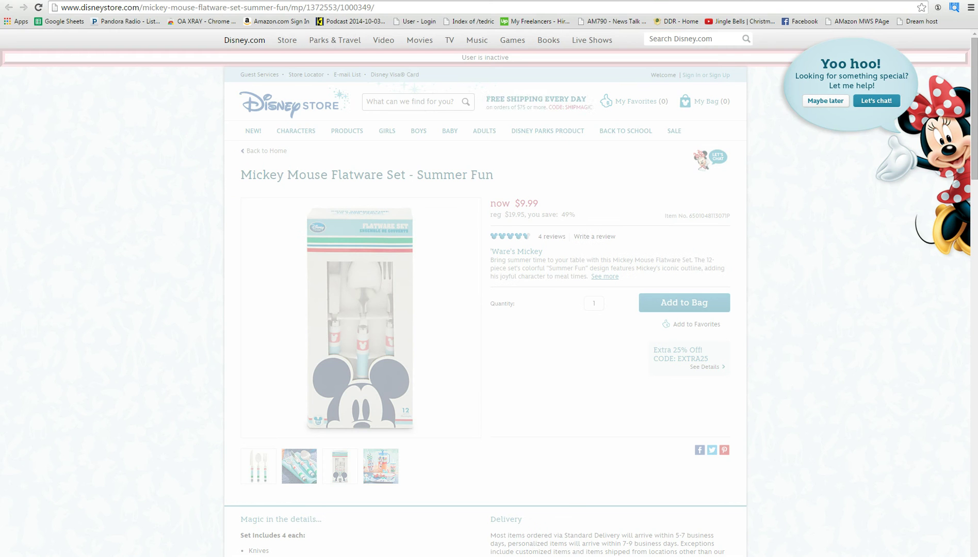
left_click(691, 0)
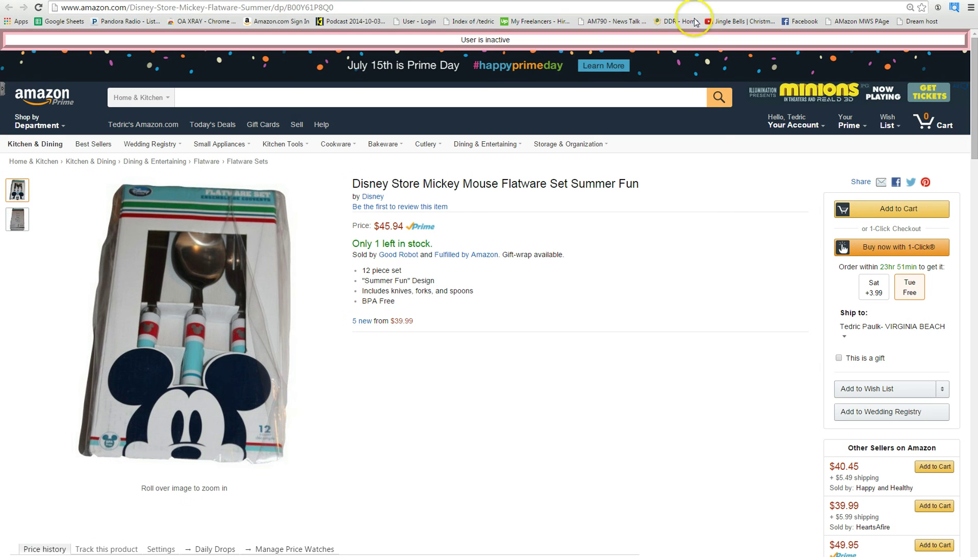